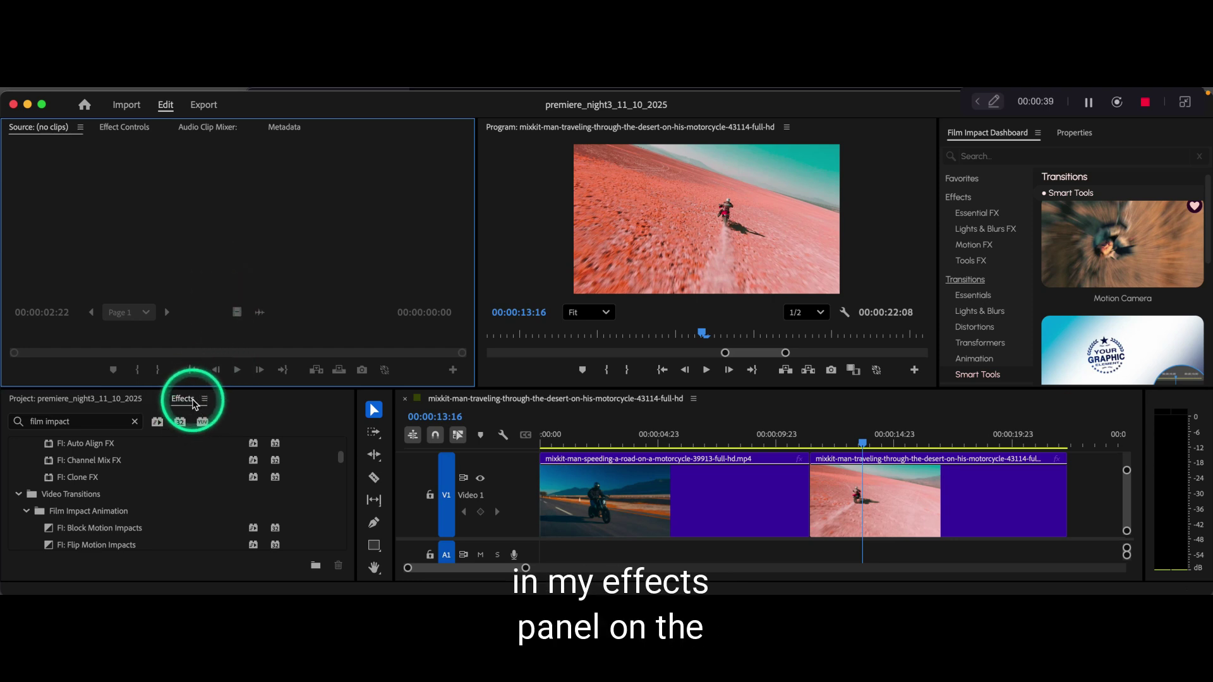
Step: Close the Film Impact Dashboard panel
{"action": "scroll", "coordinate": [161, 496], "scroll_direction": "up", "scroll_amount": 3}
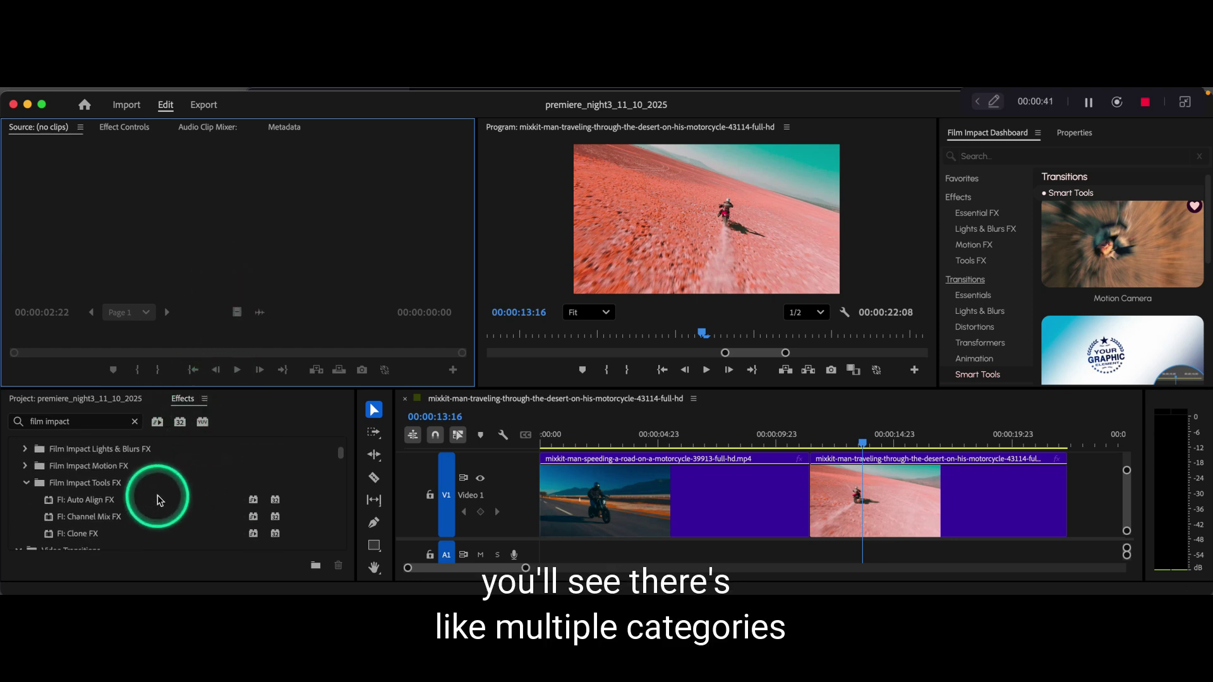
{"action": "scroll", "coordinate": [126, 490], "scroll_direction": "up", "scroll_amount": 3}
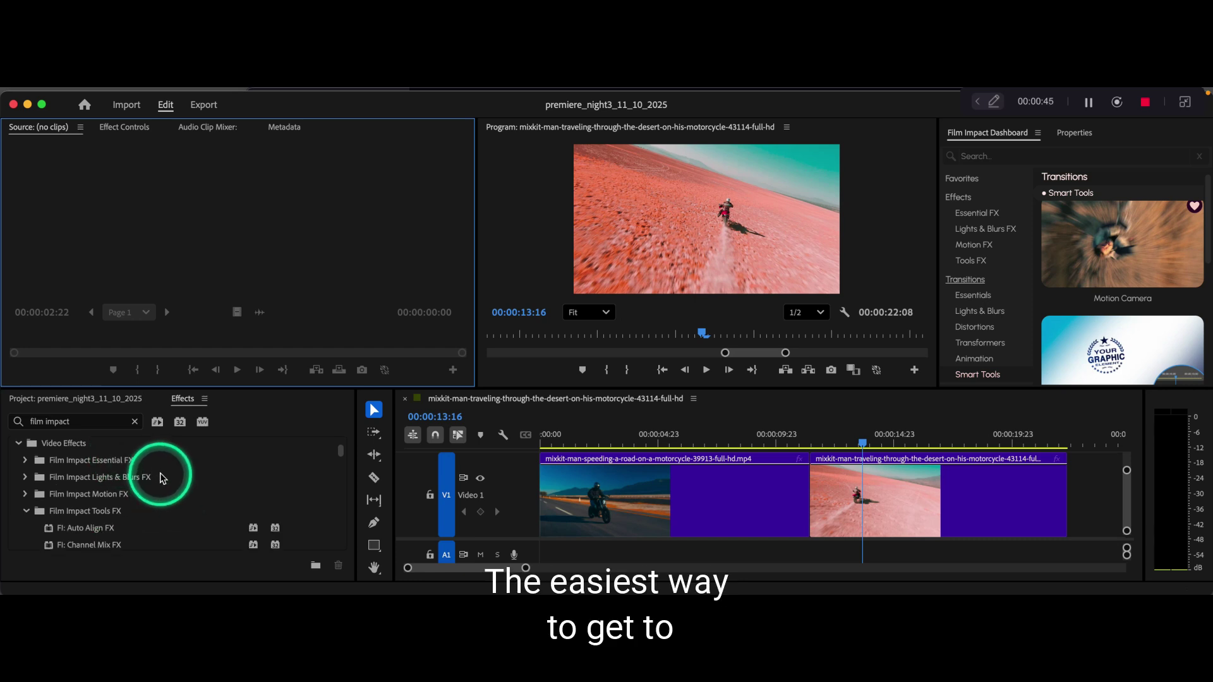
{"action": "left_click", "coordinate": [1038, 133]}
{"action": "left_click", "coordinate": [1054, 157]}
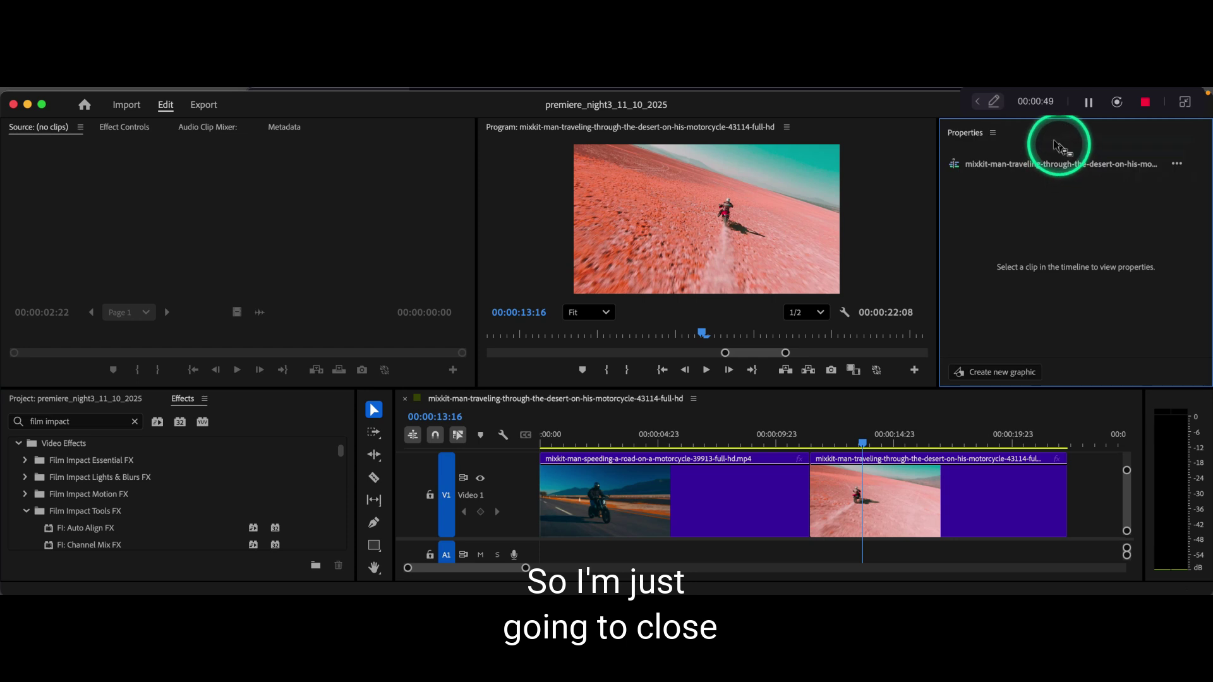
Step: Open the Film Impact Dashboard extension
{"action": "mouse_move", "coordinate": [658, 88]}
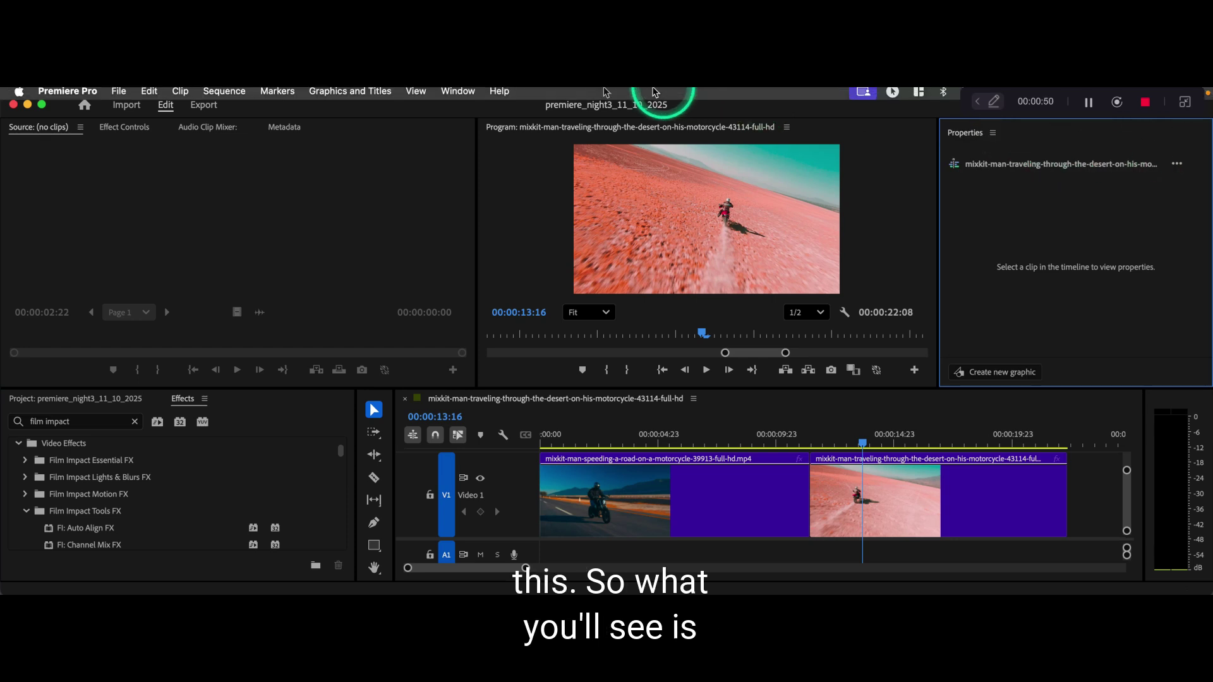
{"action": "left_click", "coordinate": [445, 94]}
{"action": "left_click", "coordinate": [578, 156]}
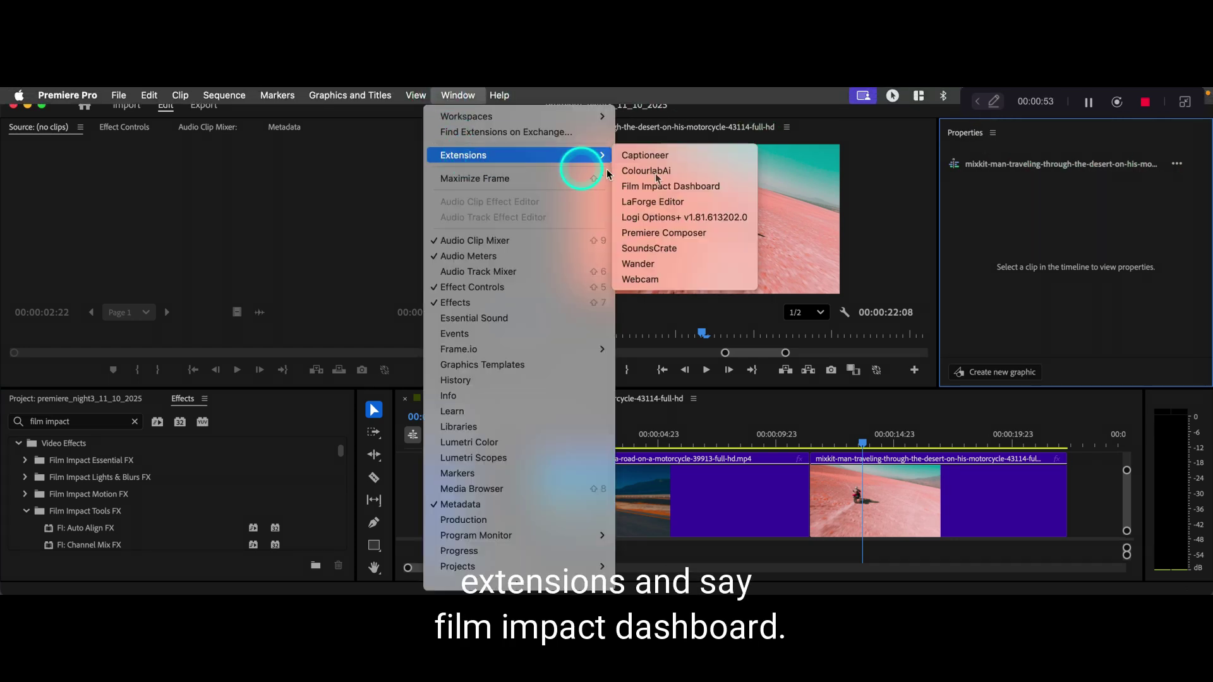
{"action": "left_click", "coordinate": [723, 189]}
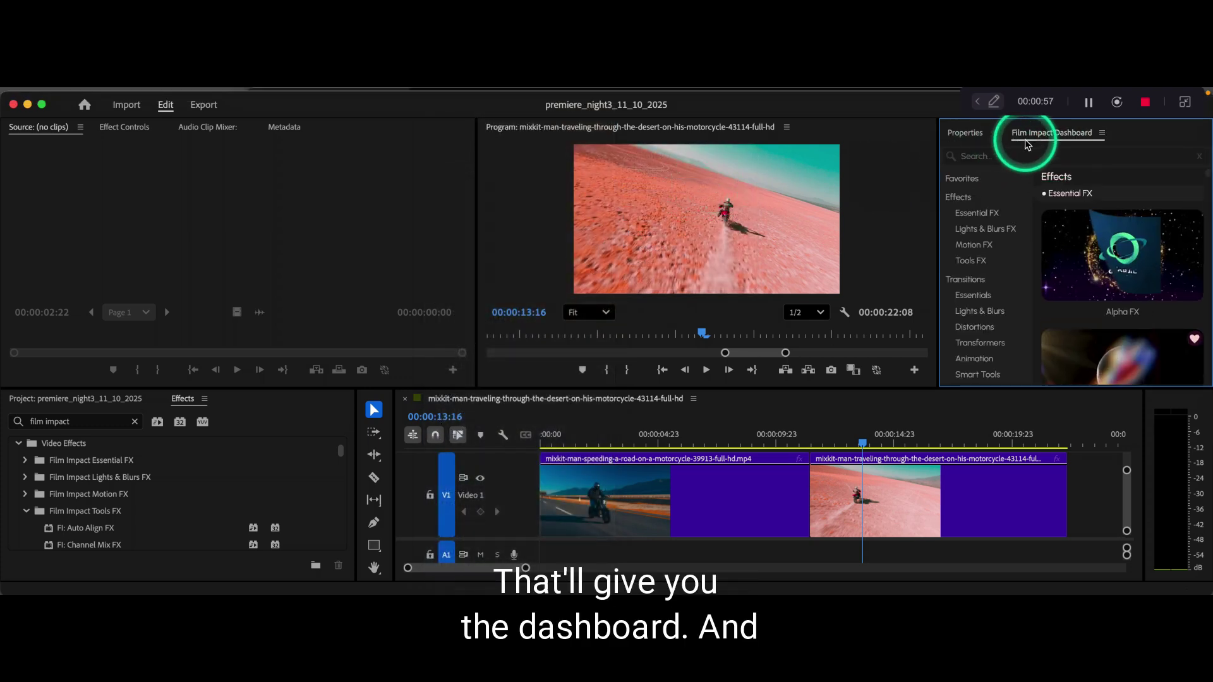
Step: Switch to the saved workspace named FI
{"action": "left_click", "coordinate": [457, 95]}
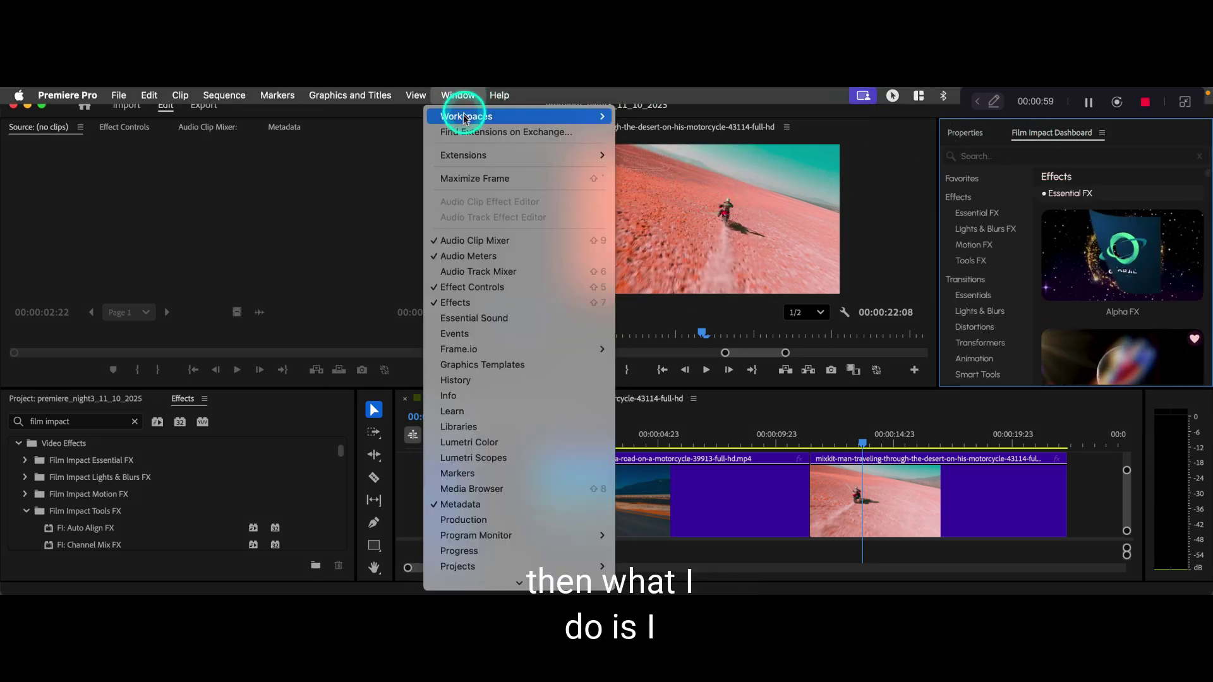
{"action": "left_click", "coordinate": [466, 117]}
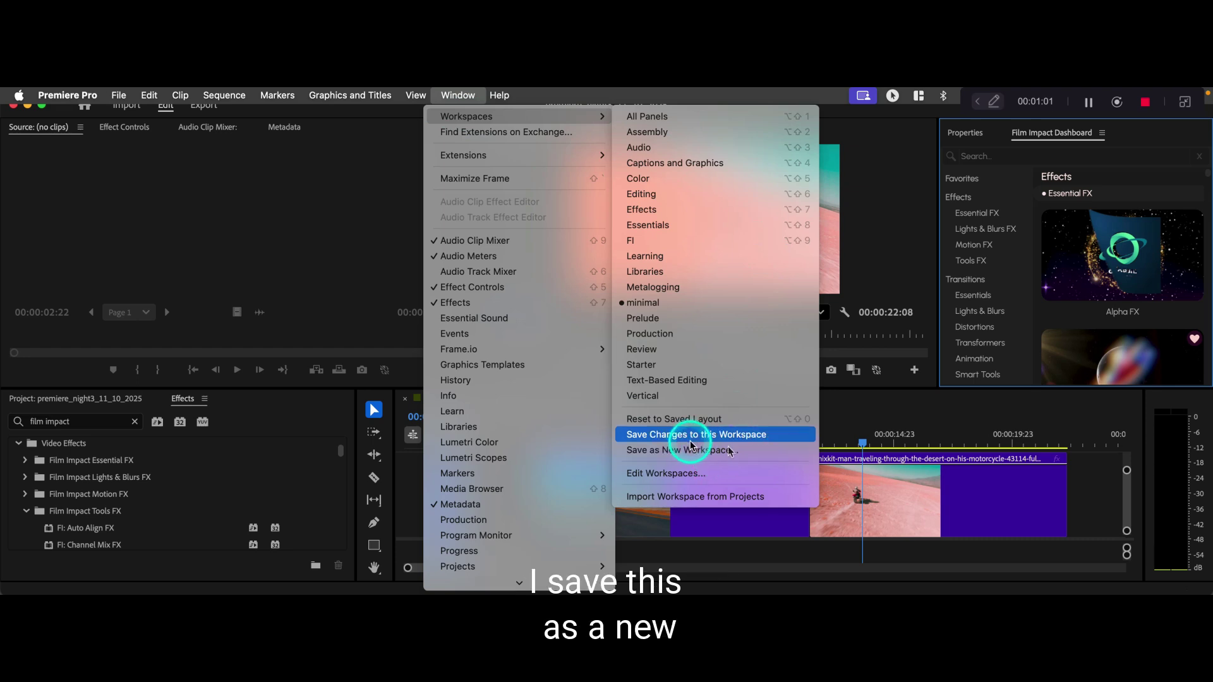
{"action": "left_click", "coordinate": [657, 241]}
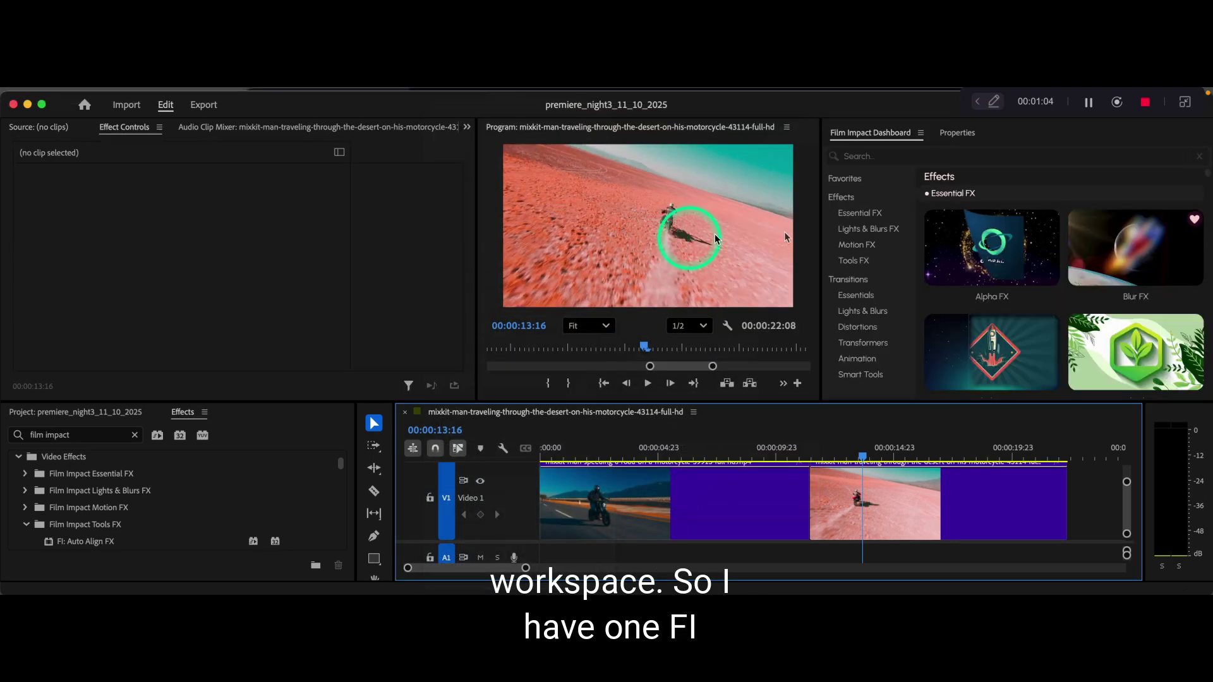
Step: Remove Blur FX and the Motion Camera transition from the dashboard's favorites
{"action": "left_click", "coordinate": [828, 200]}
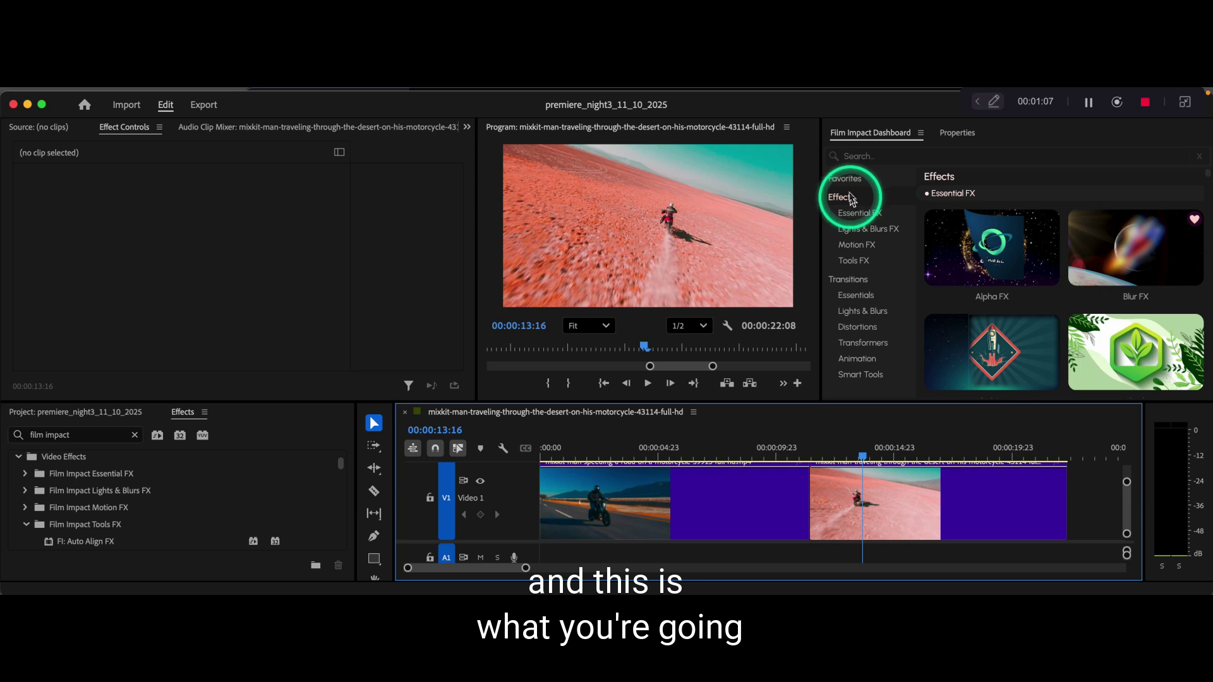
{"action": "left_click", "coordinate": [844, 178]}
{"action": "left_click", "coordinate": [1052, 221]}
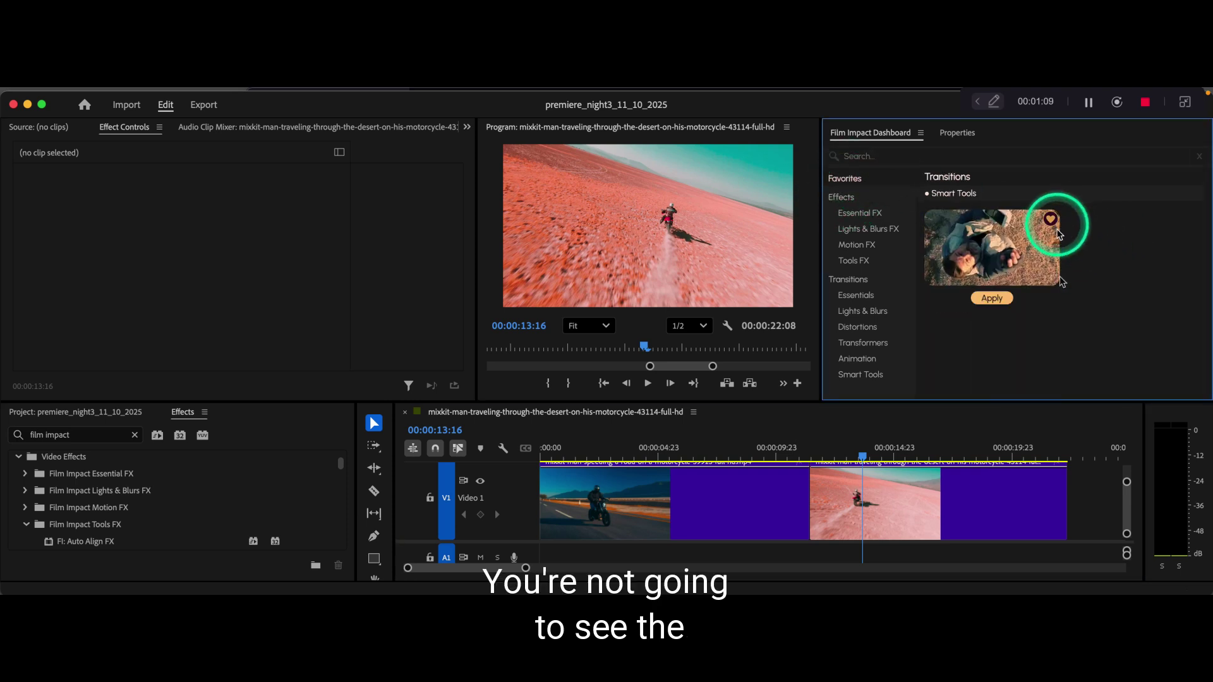
{"action": "left_click", "coordinate": [1052, 221]}
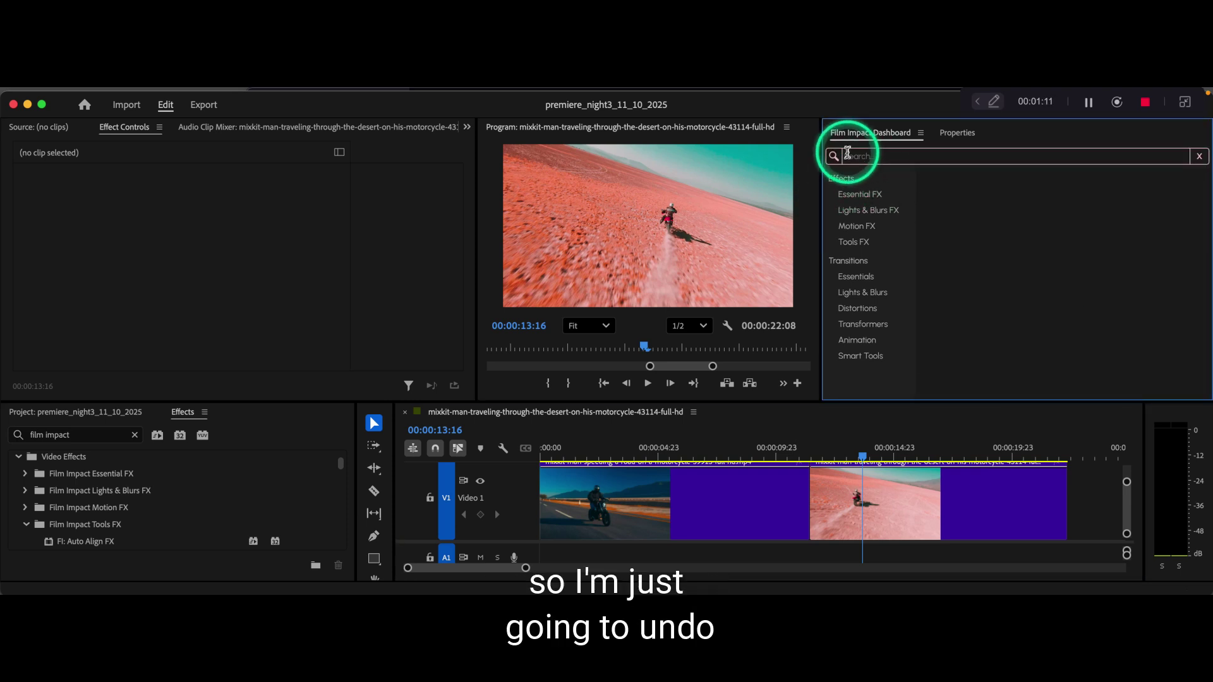
Step: Show the Essential FX effects in the dashboard and try marking Alpha FX as a favorite
{"action": "left_click", "coordinate": [843, 181]}
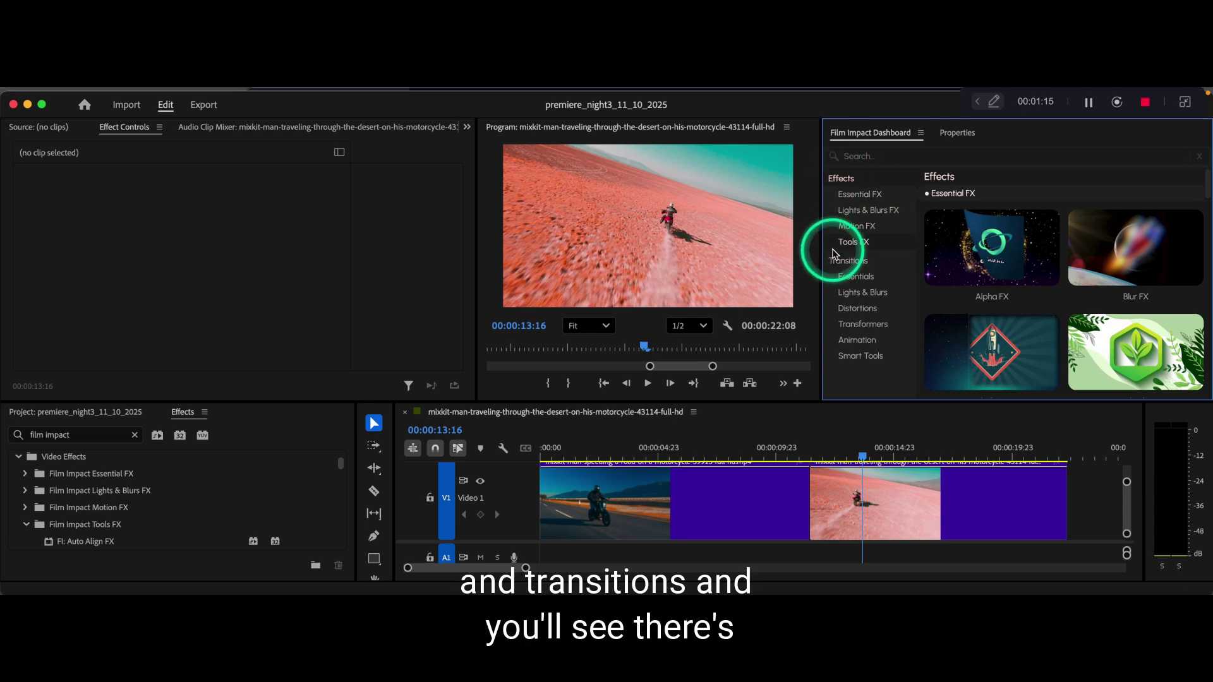
{"action": "left_click", "coordinate": [855, 226]}
{"action": "left_click", "coordinate": [853, 242]}
{"action": "left_click", "coordinate": [853, 196]}
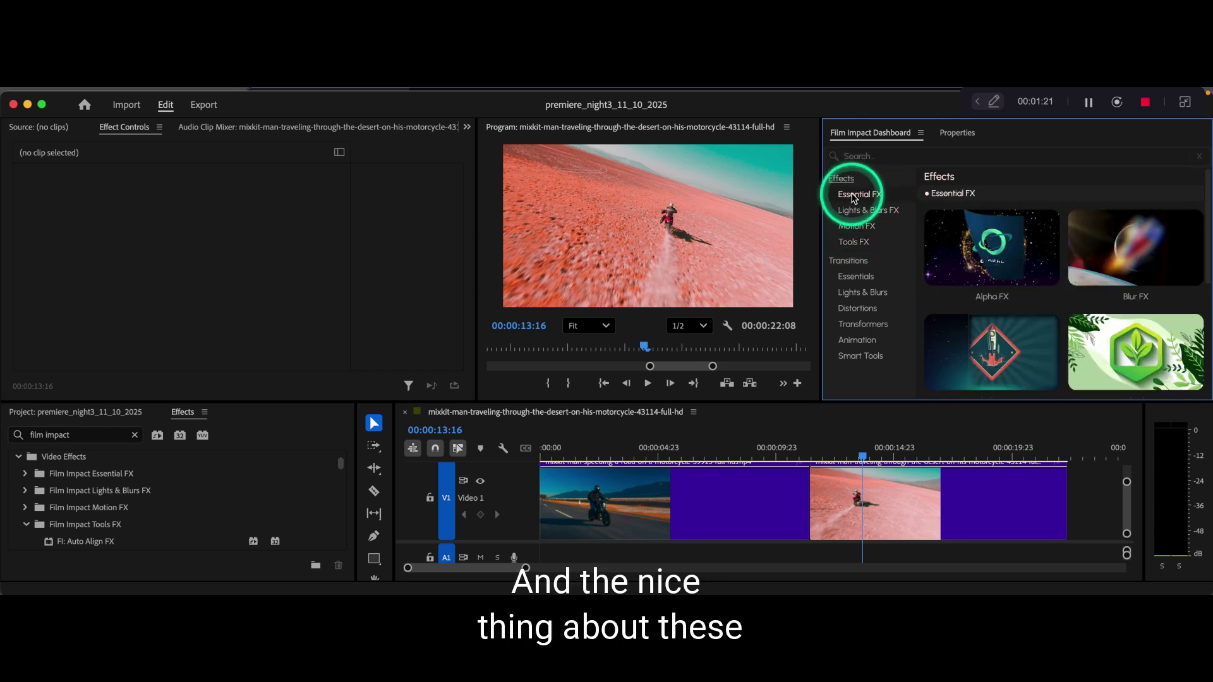
{"action": "mouse_move", "coordinate": [987, 249]}
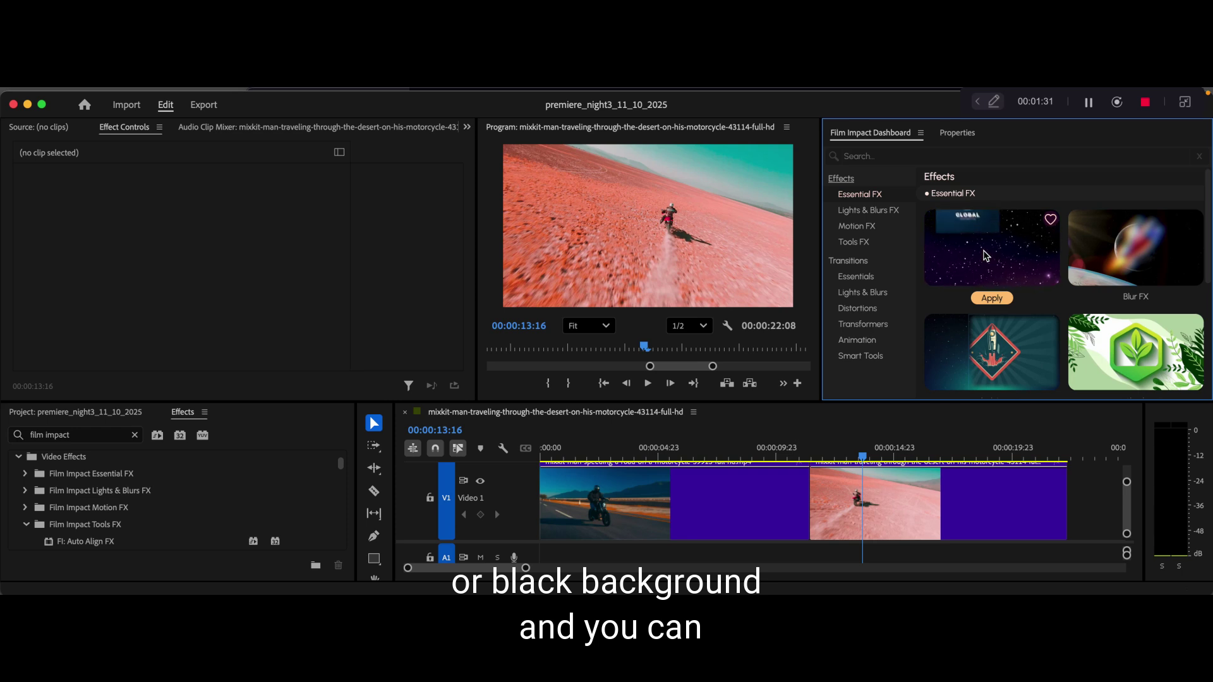
{"action": "left_click", "coordinate": [1051, 221]}
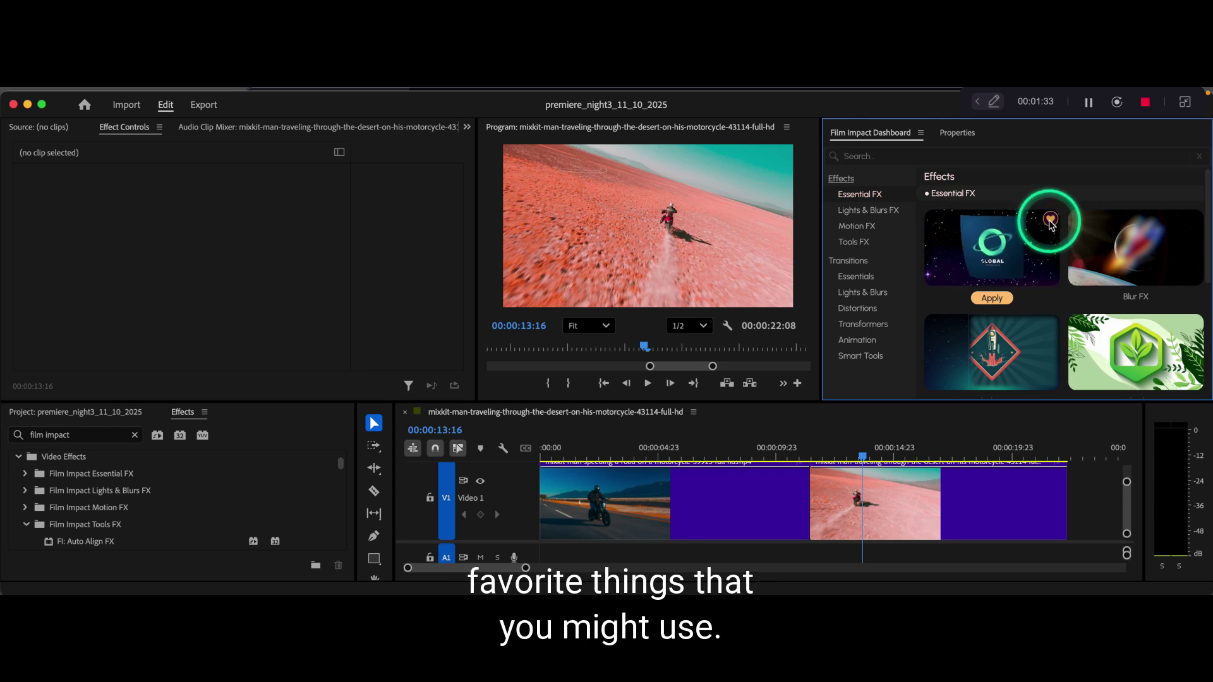
Step: Mark Blur FX as a favorite and apply it to the first clip, the motorcycle on the road
{"action": "left_click", "coordinate": [1130, 248]}
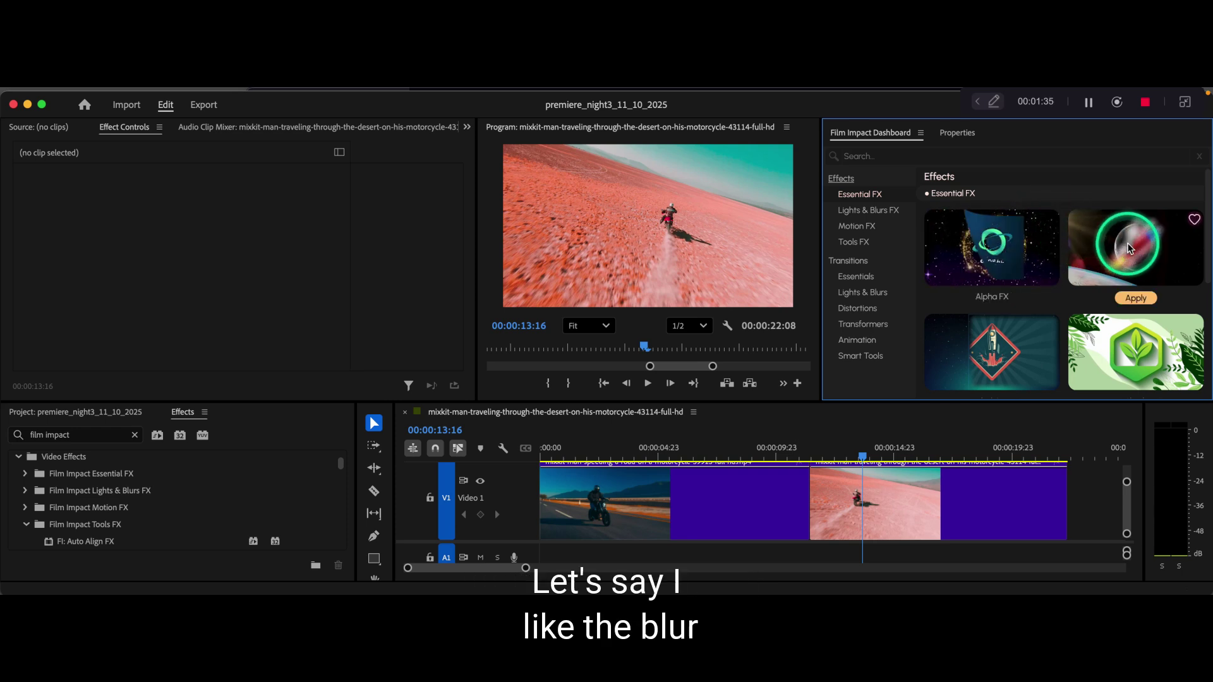
{"action": "left_click_drag", "start_coordinate": [1131, 254], "coordinate": [690, 510]}
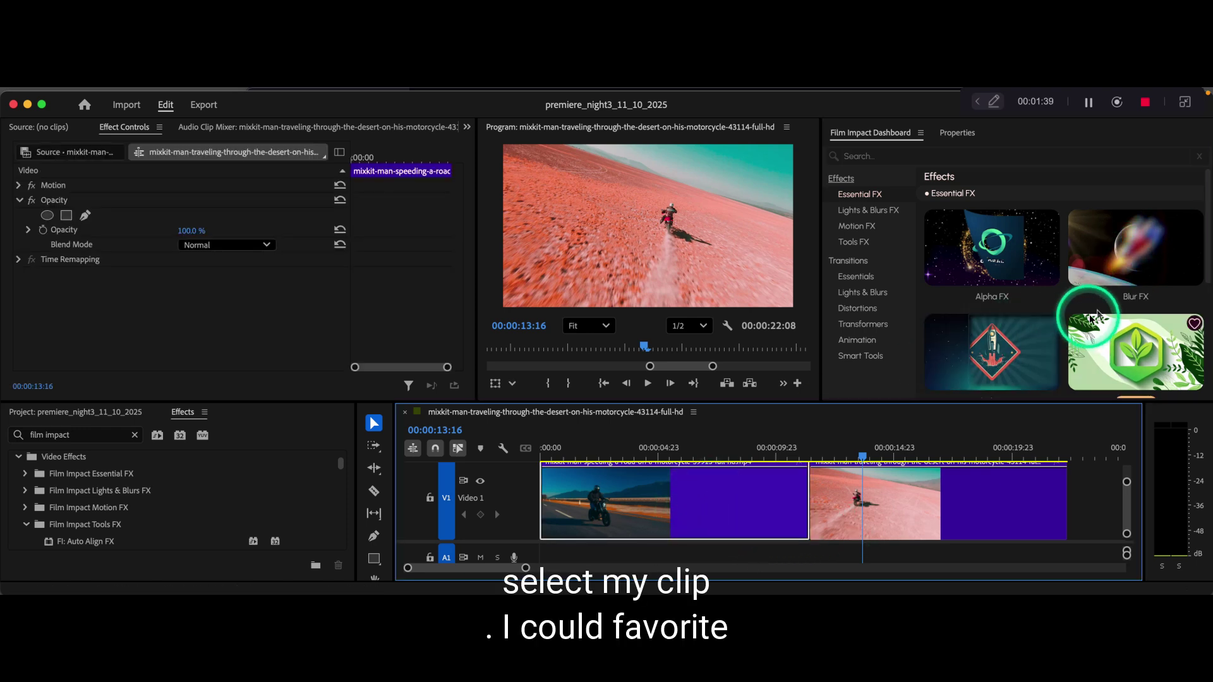
{"action": "left_click", "coordinate": [1194, 221]}
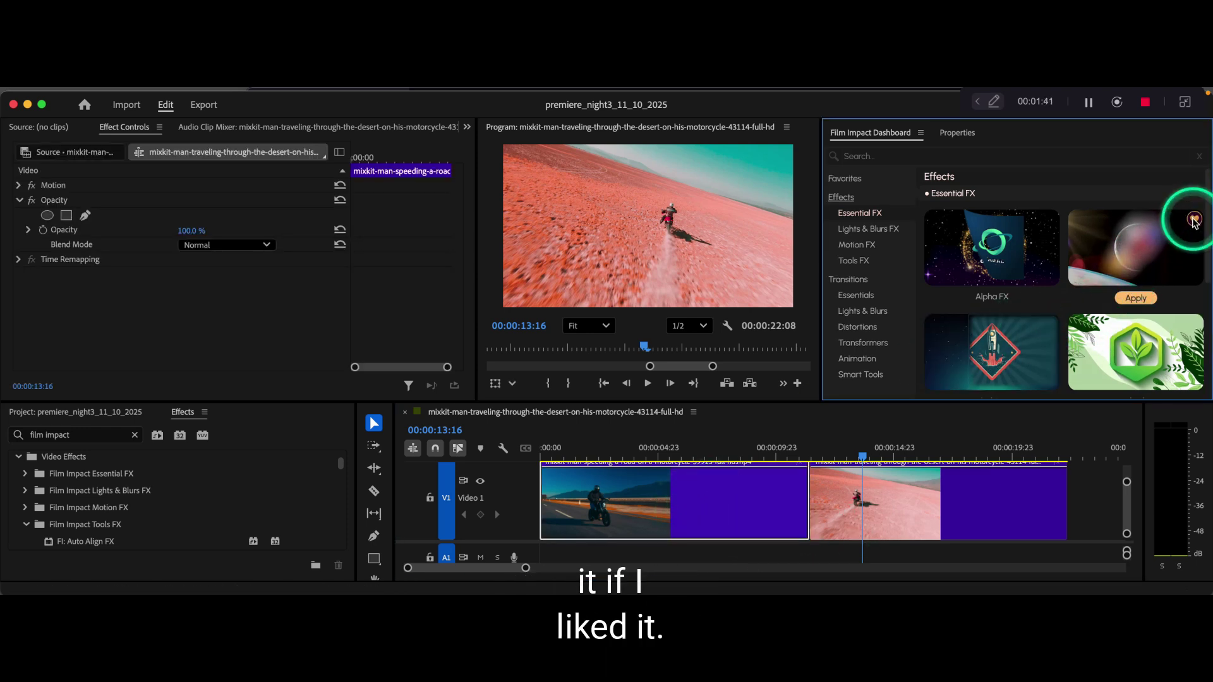
{"action": "left_click", "coordinate": [1136, 300]}
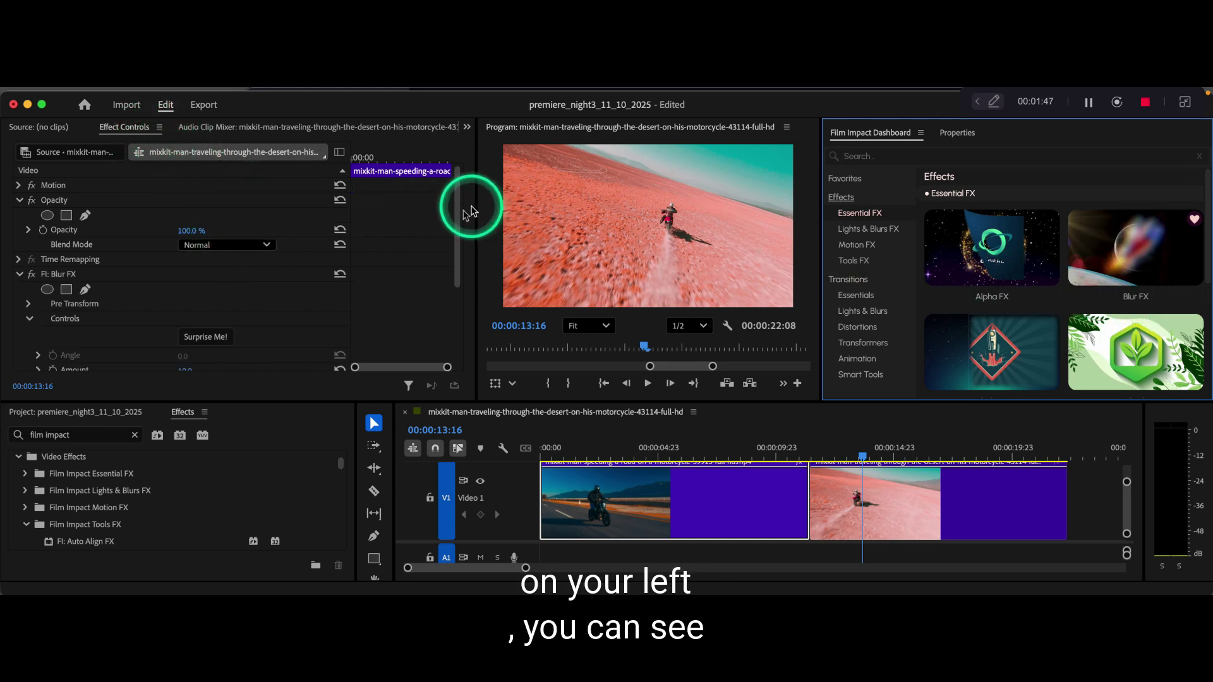
Step: Randomize the Blur FX settings several times with Surprise Me, checking the look at 00:00:02:16 in the first clip
{"action": "left_click_drag", "start_coordinate": [455, 212], "coordinate": [458, 280]}
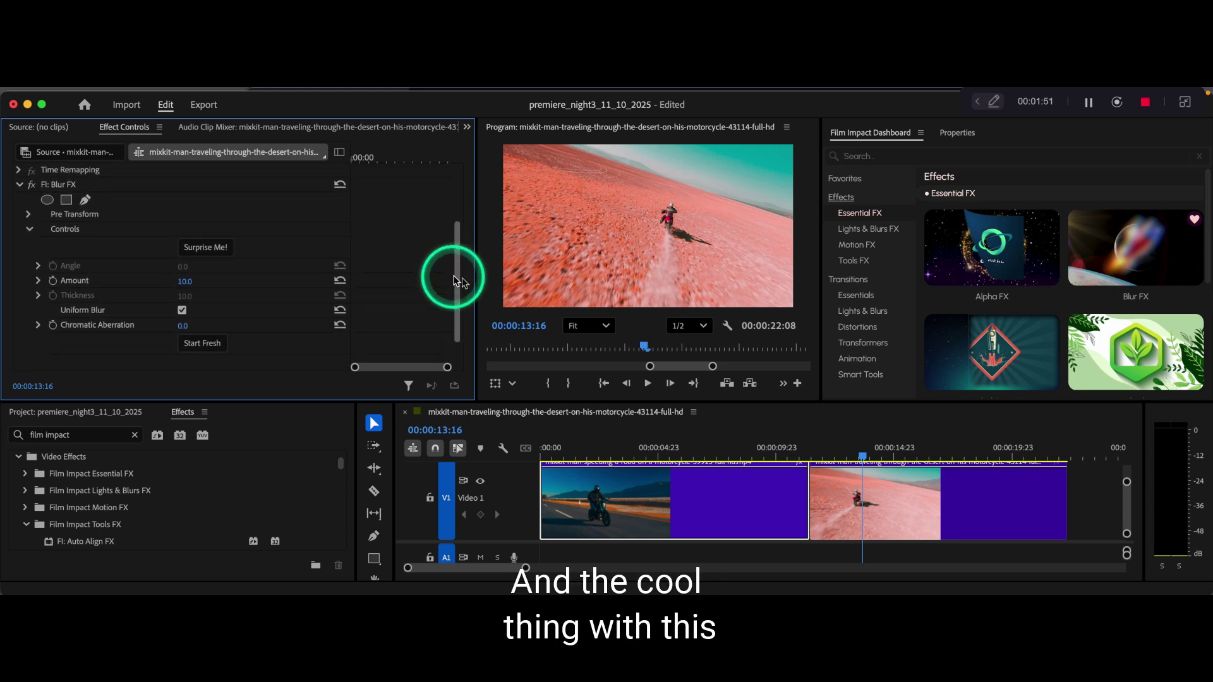
{"action": "left_click", "coordinate": [200, 248]}
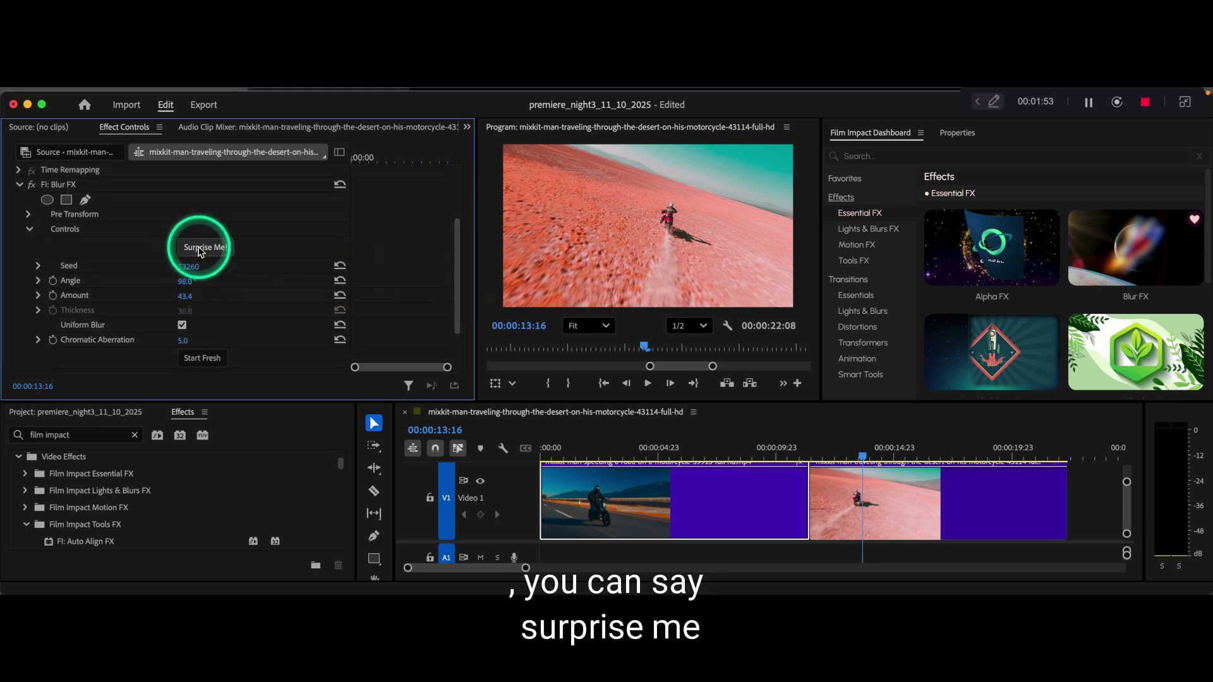
{"action": "left_click", "coordinate": [602, 447]}
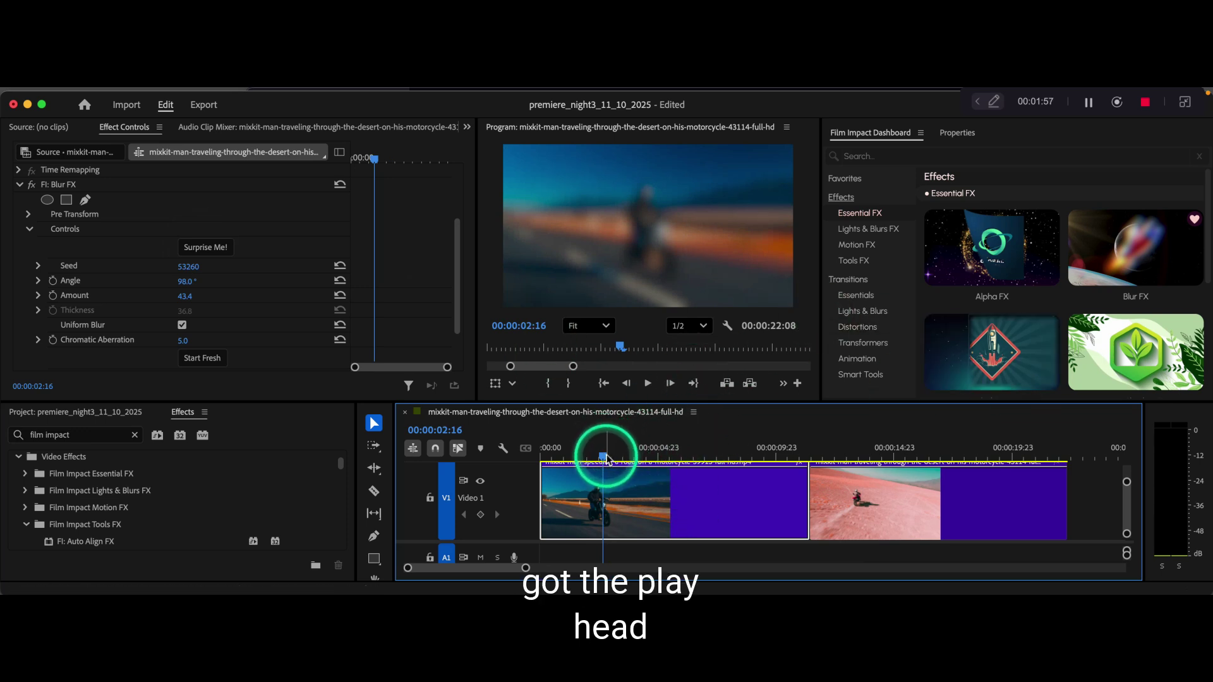
{"action": "left_click", "coordinate": [198, 250]}
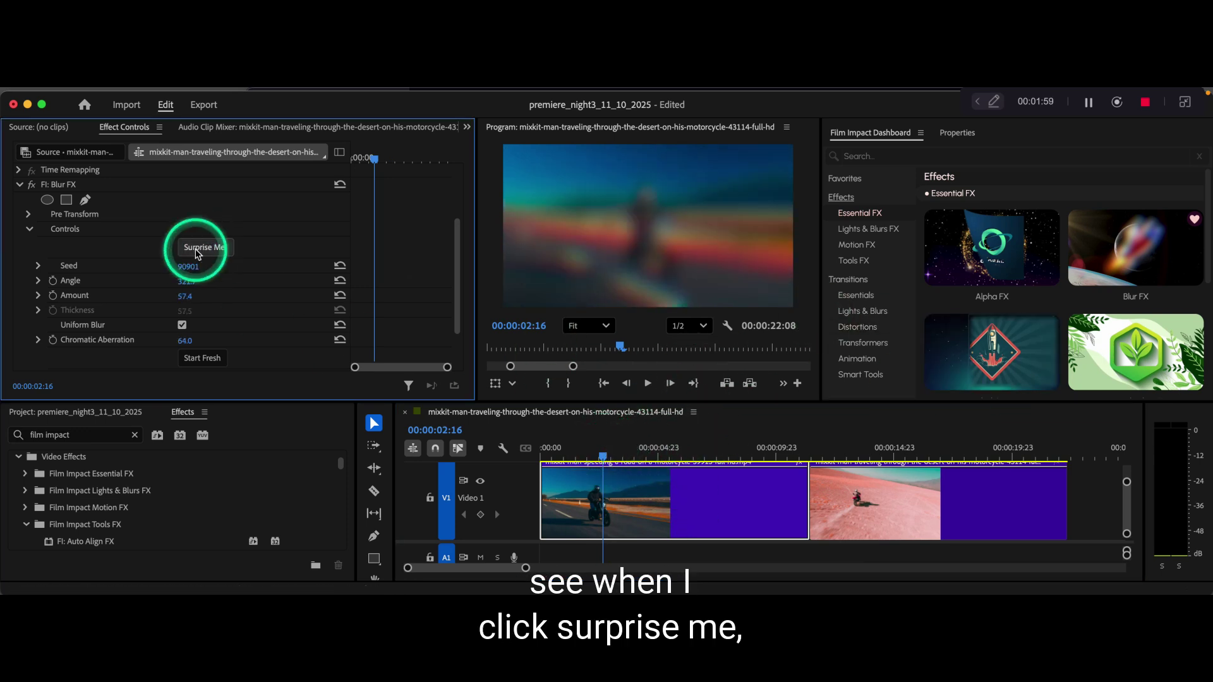
{"action": "left_click", "coordinate": [199, 250]}
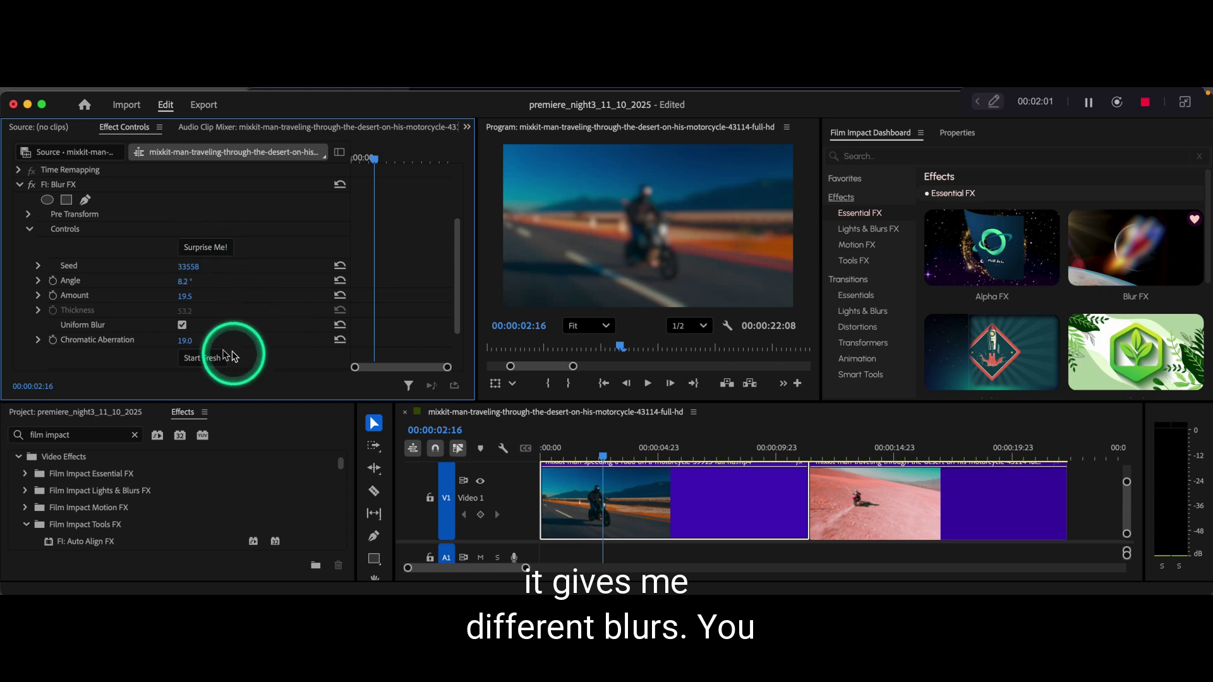
Step: Reset the Blur FX settings with Start Fresh and delete the effect from the first clip
{"action": "left_click", "coordinate": [199, 359]}
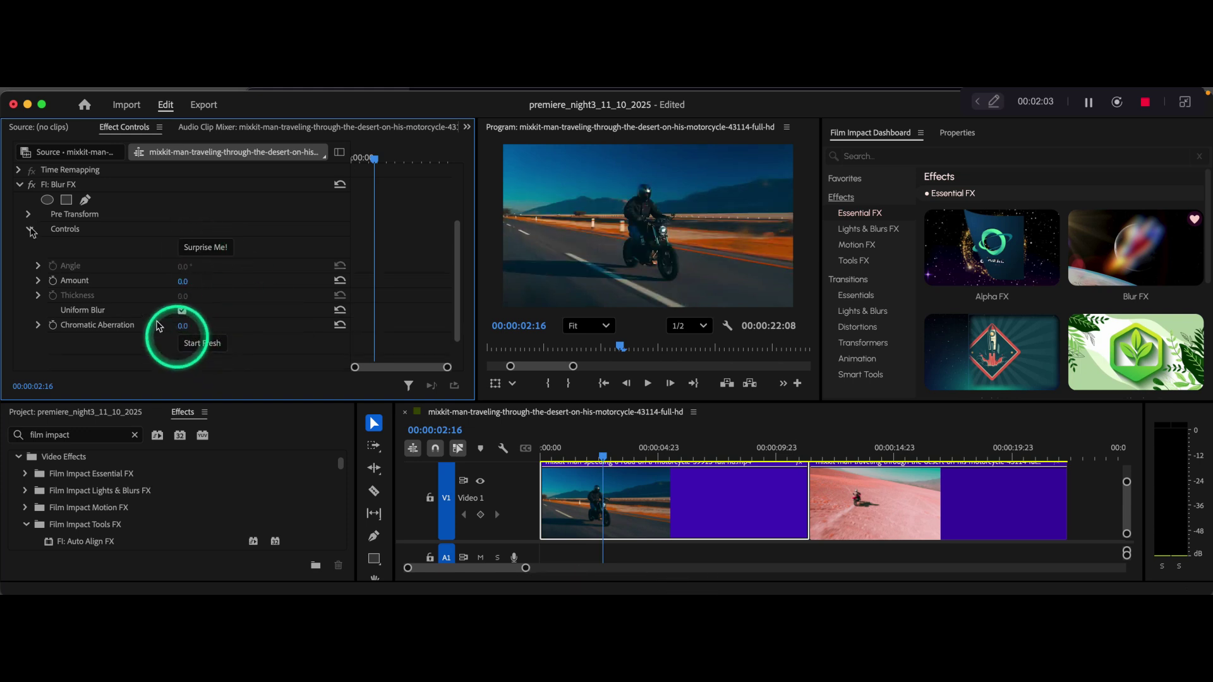
{"action": "left_click", "coordinate": [58, 190]}
{"action": "key", "text": "Delete"}
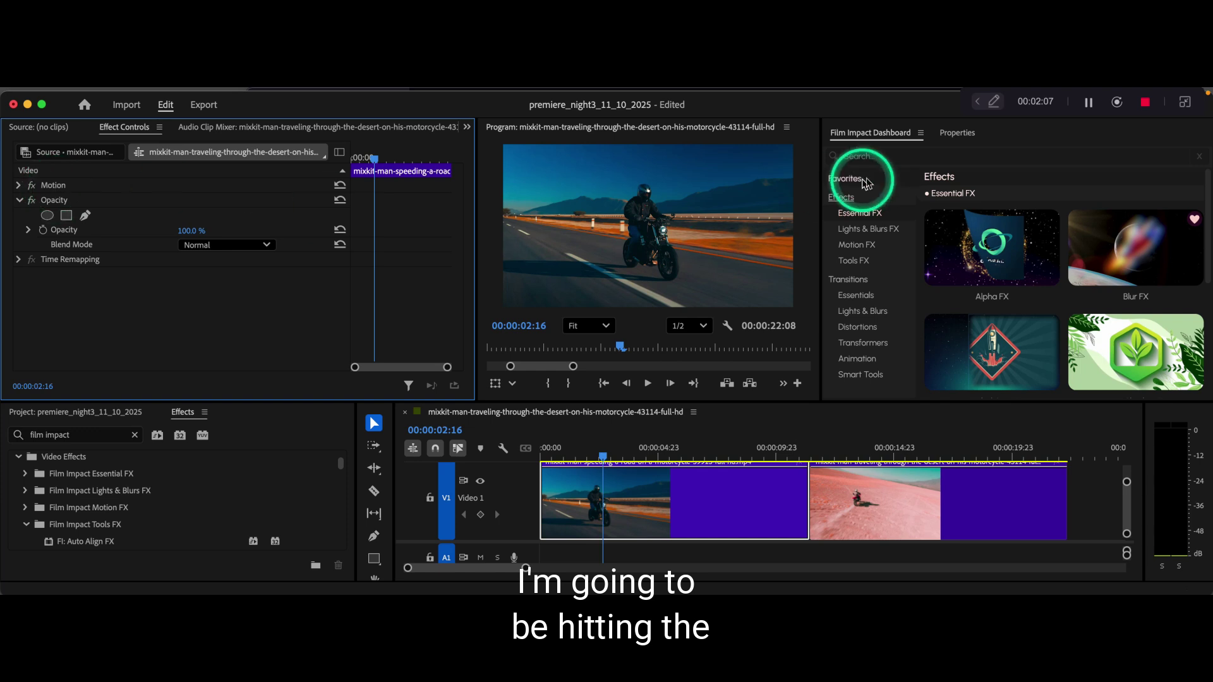
Step: Show the Smart Tools transitions and place the playhead on the cut between the two clips at 00:00:11:11
{"action": "mouse_move", "coordinate": [1090, 300]}
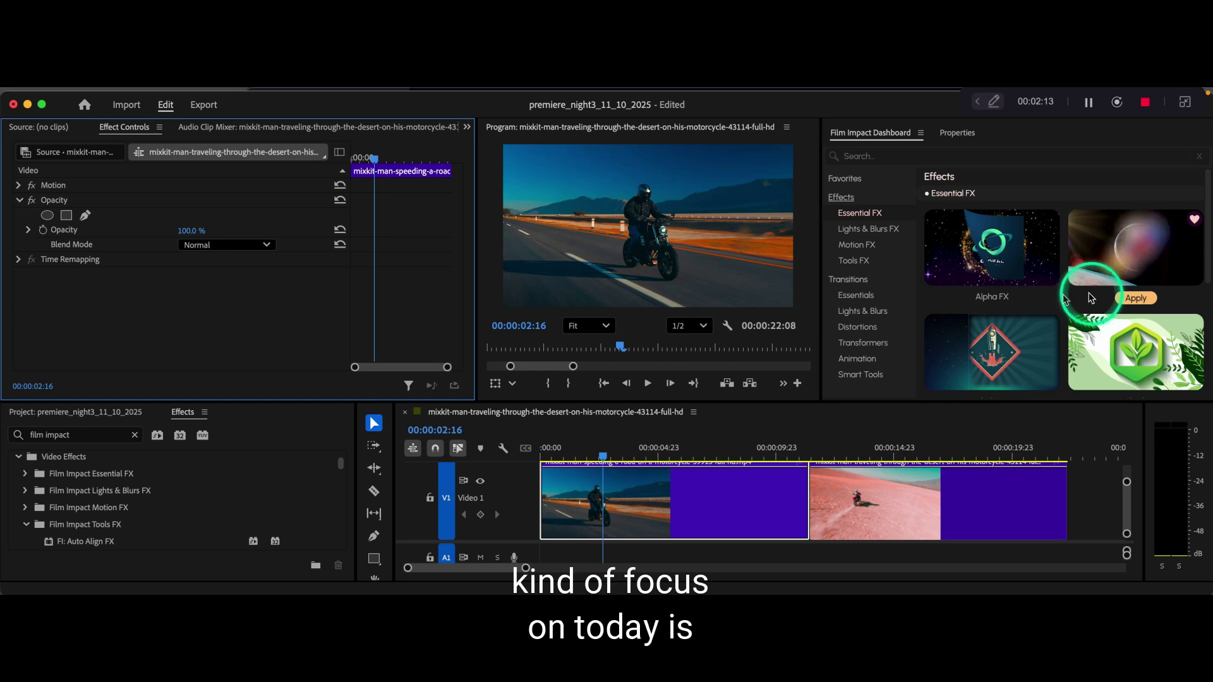
{"action": "left_click", "coordinate": [861, 376]}
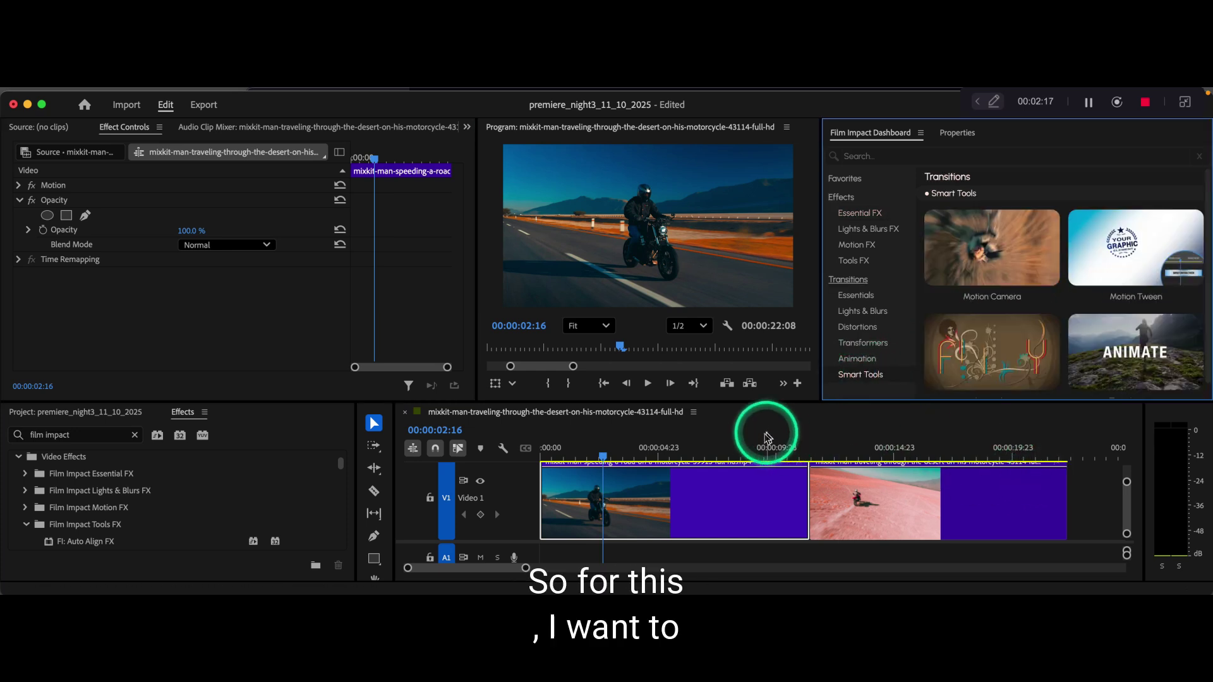
{"action": "left_click", "coordinate": [760, 452]}
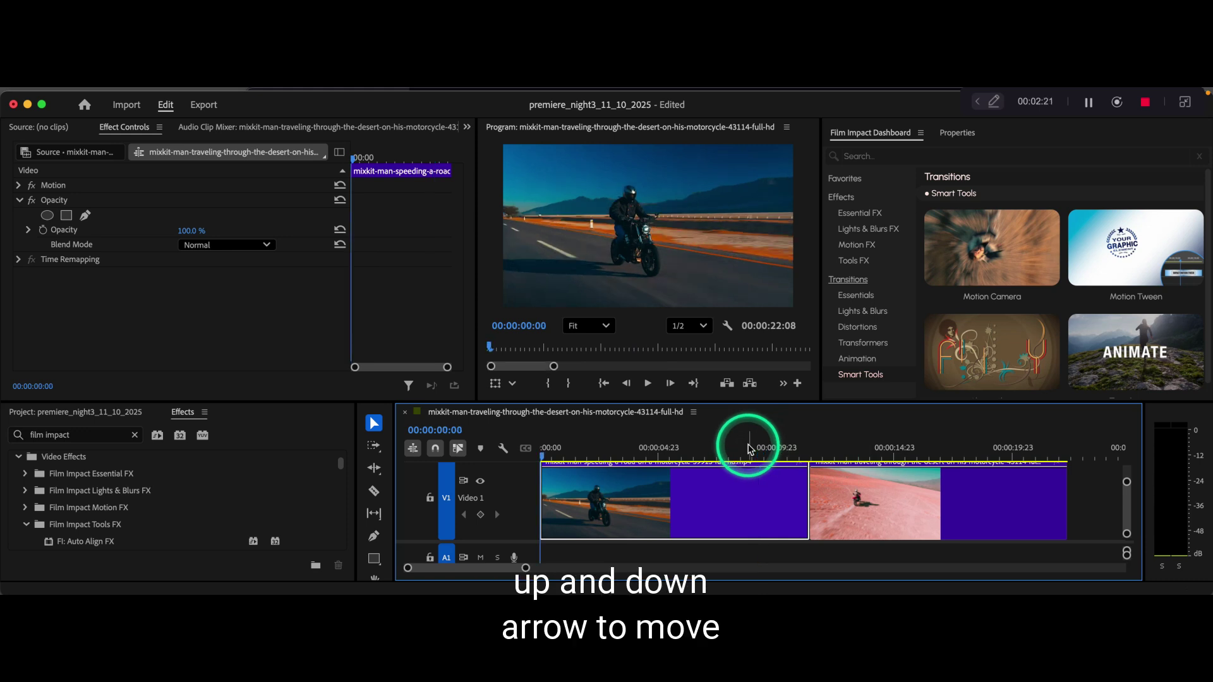
{"action": "key", "text": "Down"}
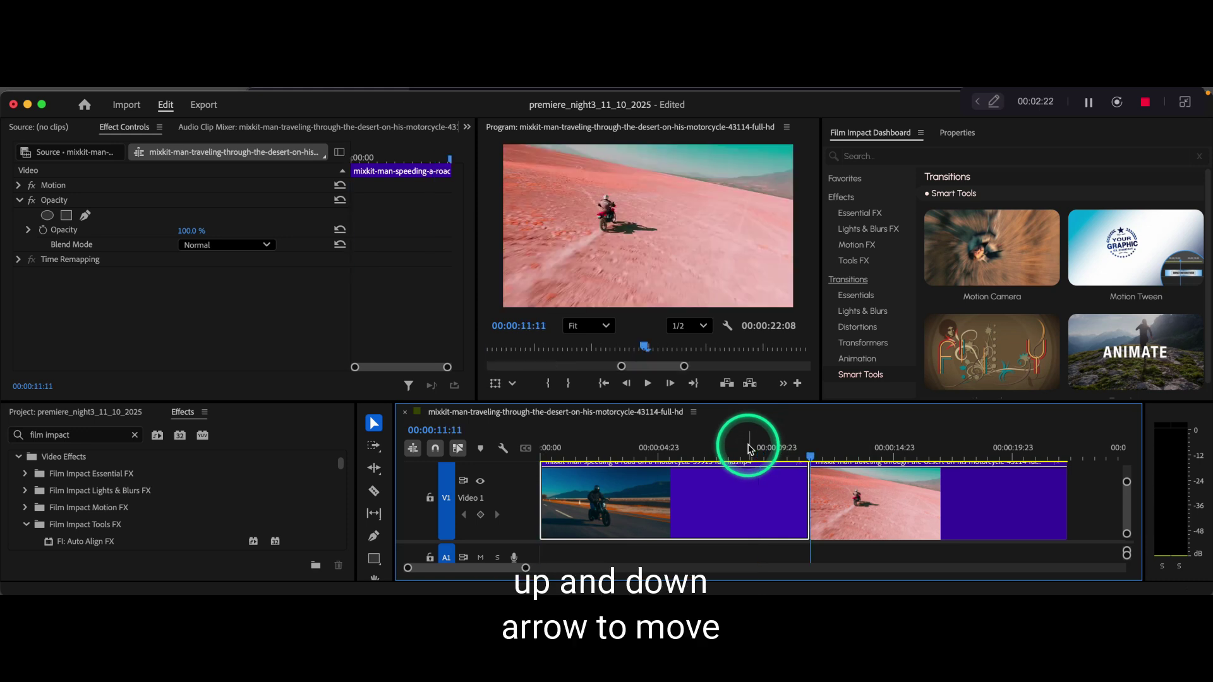
Step: Select both motorcycle clips in the timeline and preview the Motion Camera transition
{"action": "left_click", "coordinate": [828, 504]}
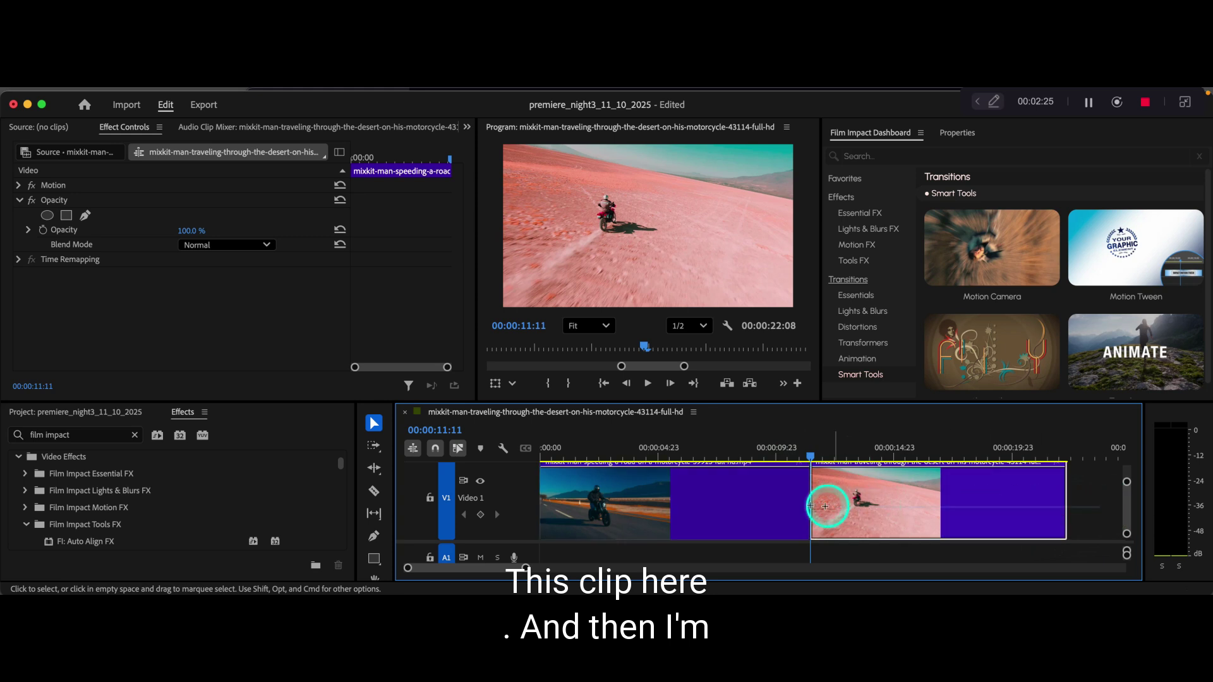
{"action": "left_click", "coordinate": [650, 495], "text": "shift"}
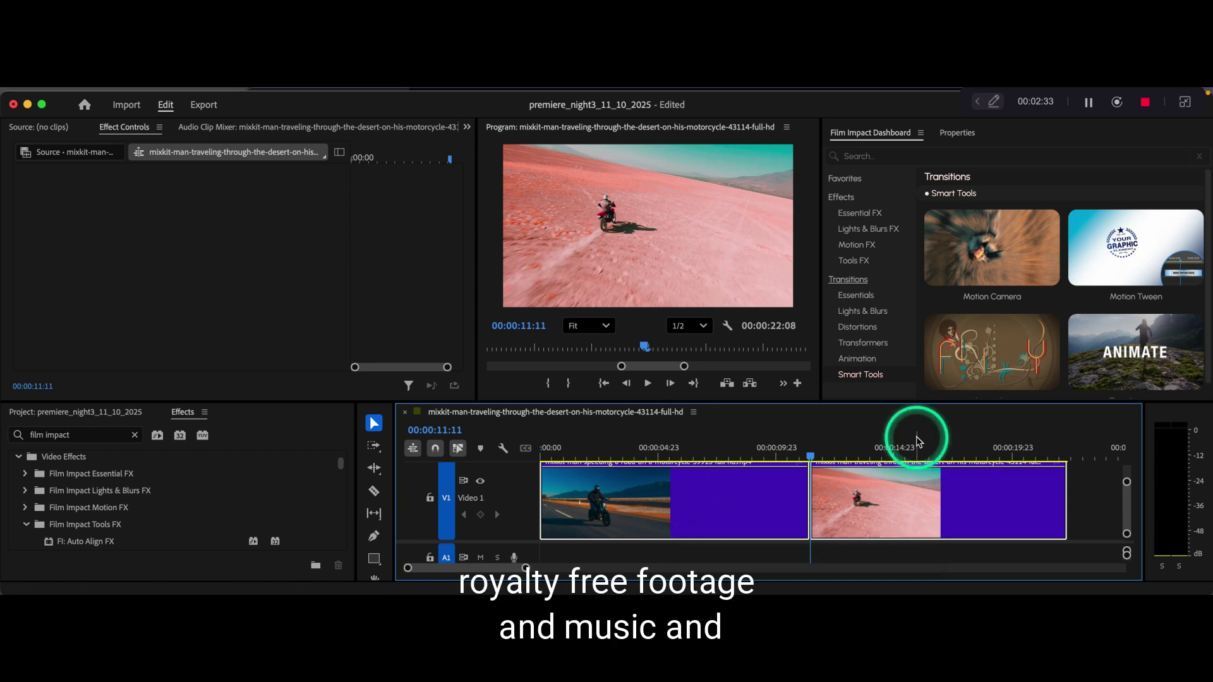
{"action": "mouse_move", "coordinate": [992, 383]}
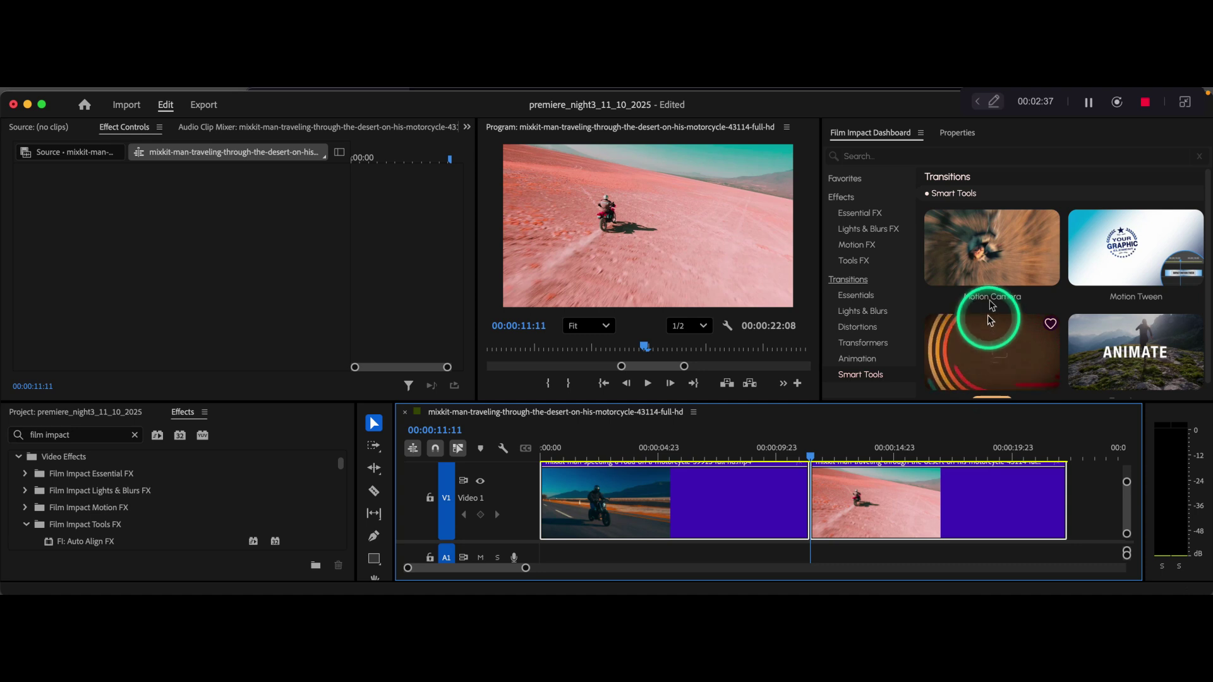
{"action": "mouse_move", "coordinate": [998, 247]}
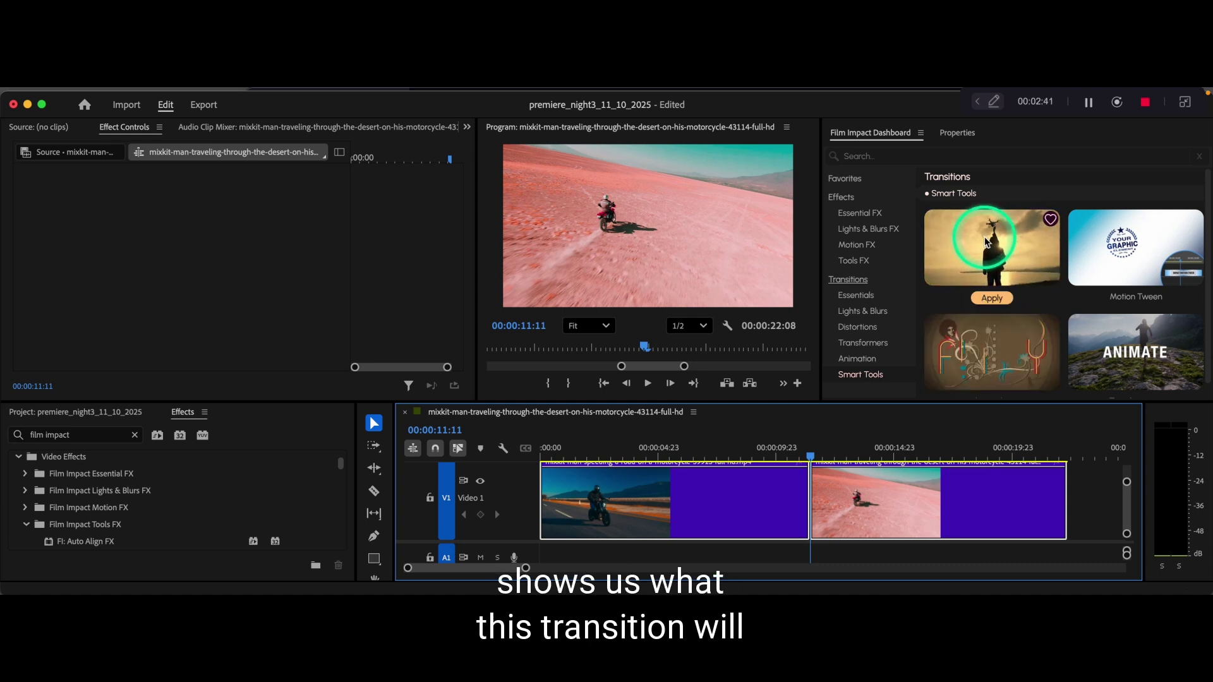
Step: Mark the Motion Camera transition as a favorite and check it among the favorites
{"action": "mouse_move", "coordinate": [1123, 338]}
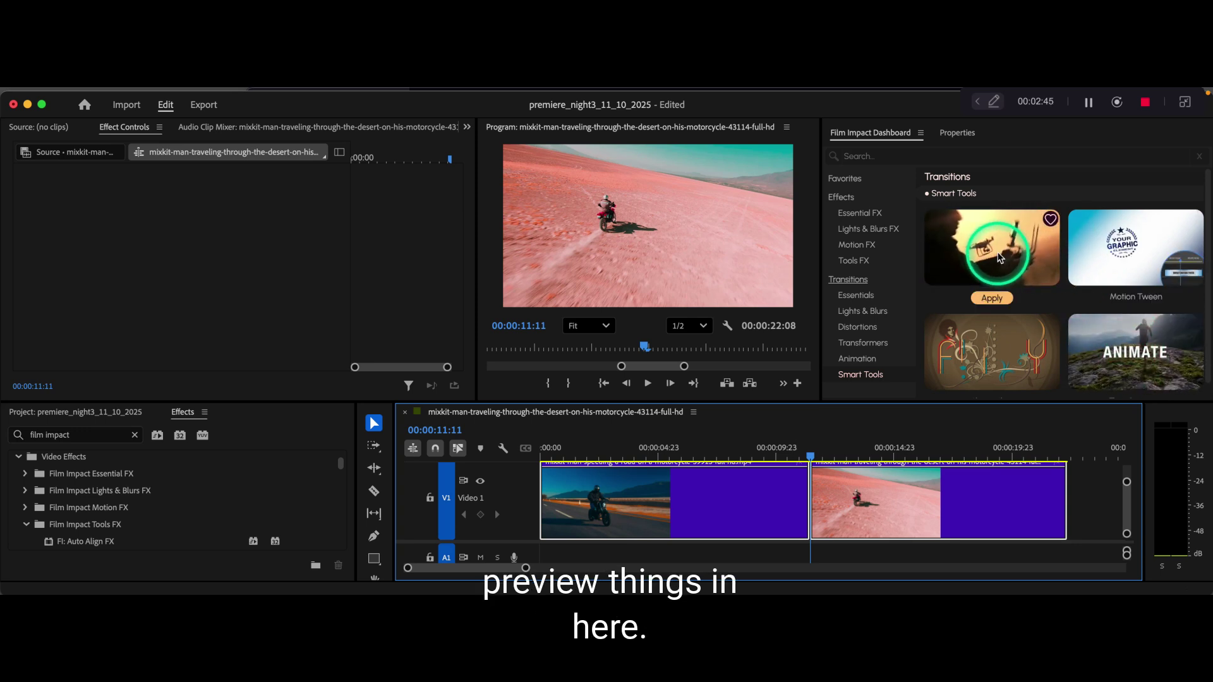
{"action": "left_click", "coordinate": [1051, 220]}
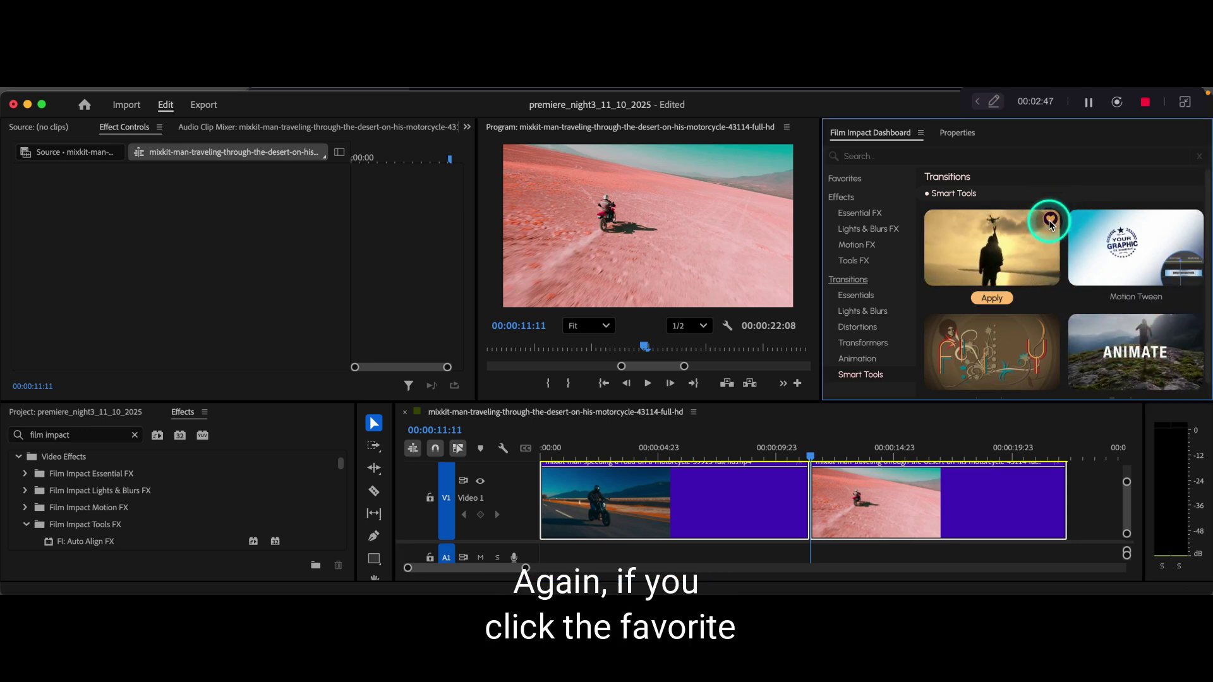
{"action": "left_click", "coordinate": [846, 179]}
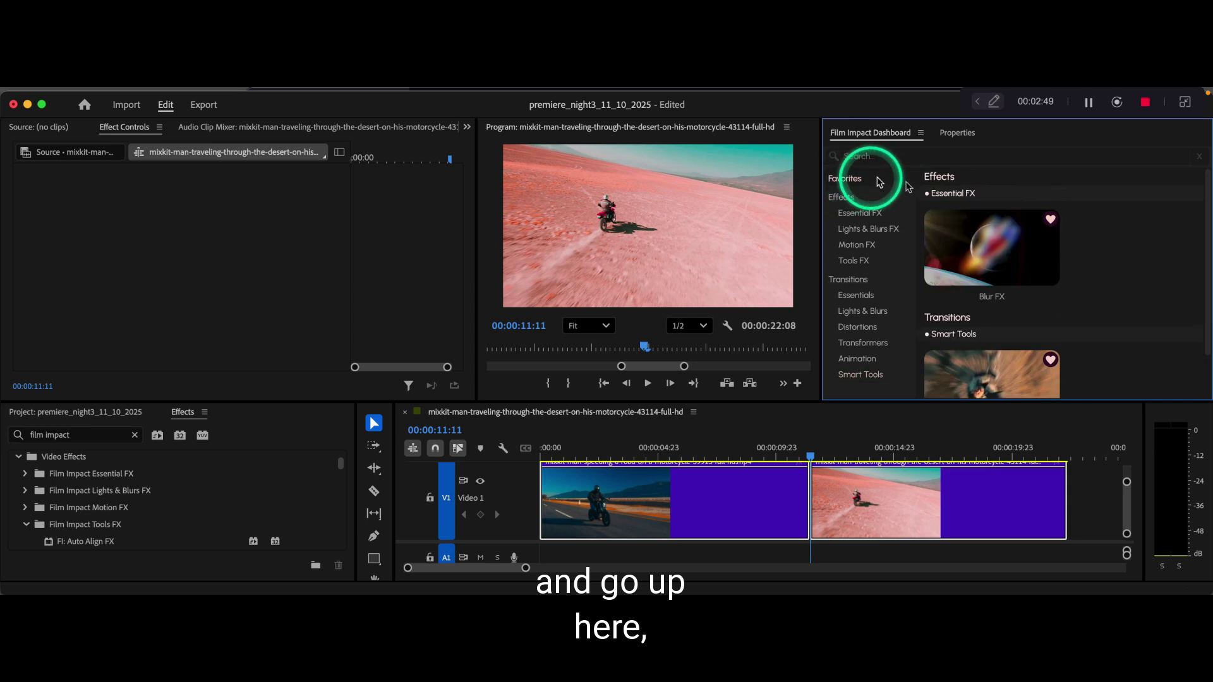
Step: Apply the Motion Camera transition from Smart Tools to the cut between the two selected clips
{"action": "left_click", "coordinate": [860, 376]}
{"action": "mouse_move", "coordinate": [1010, 287]}
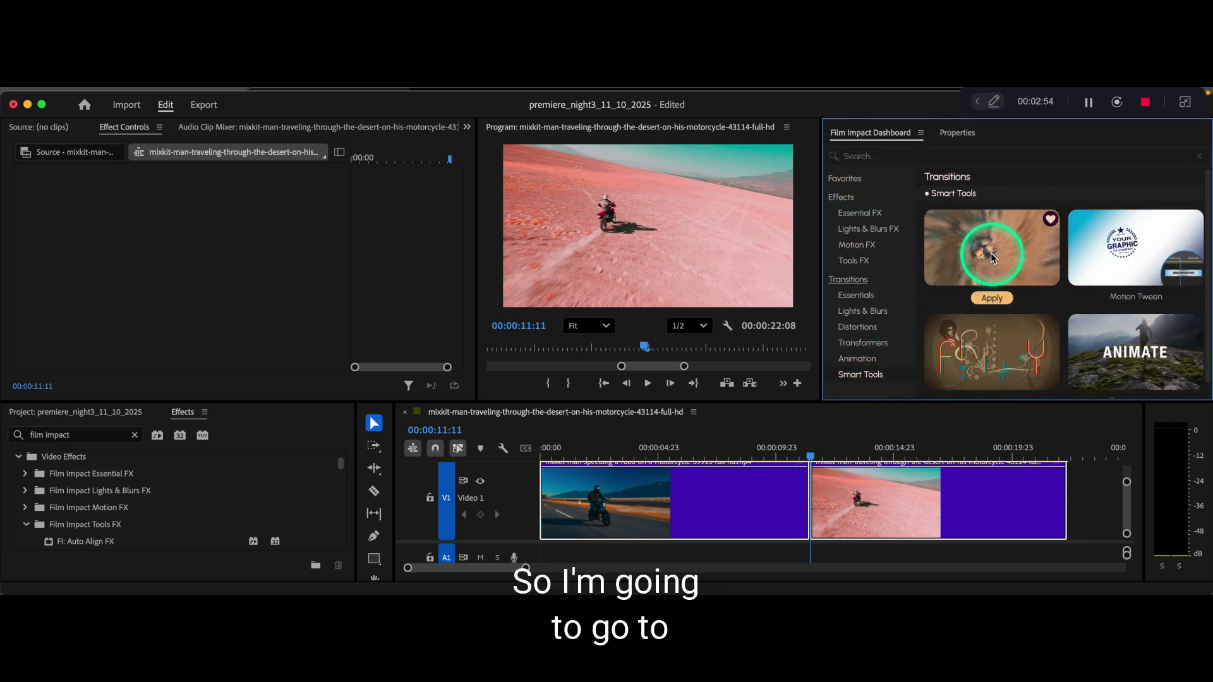
{"action": "left_click", "coordinate": [989, 300]}
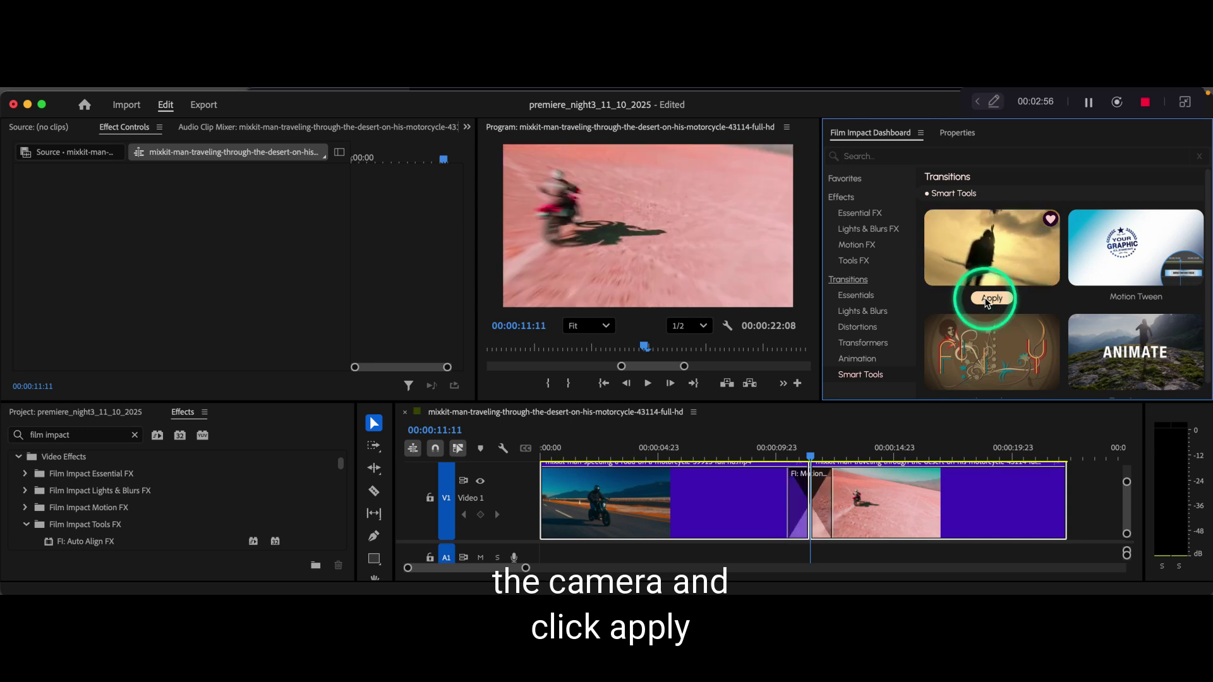
Step: Try a 3-second duration for the Motion Camera transition on the cut
{"action": "double_click", "coordinate": [797, 491]}
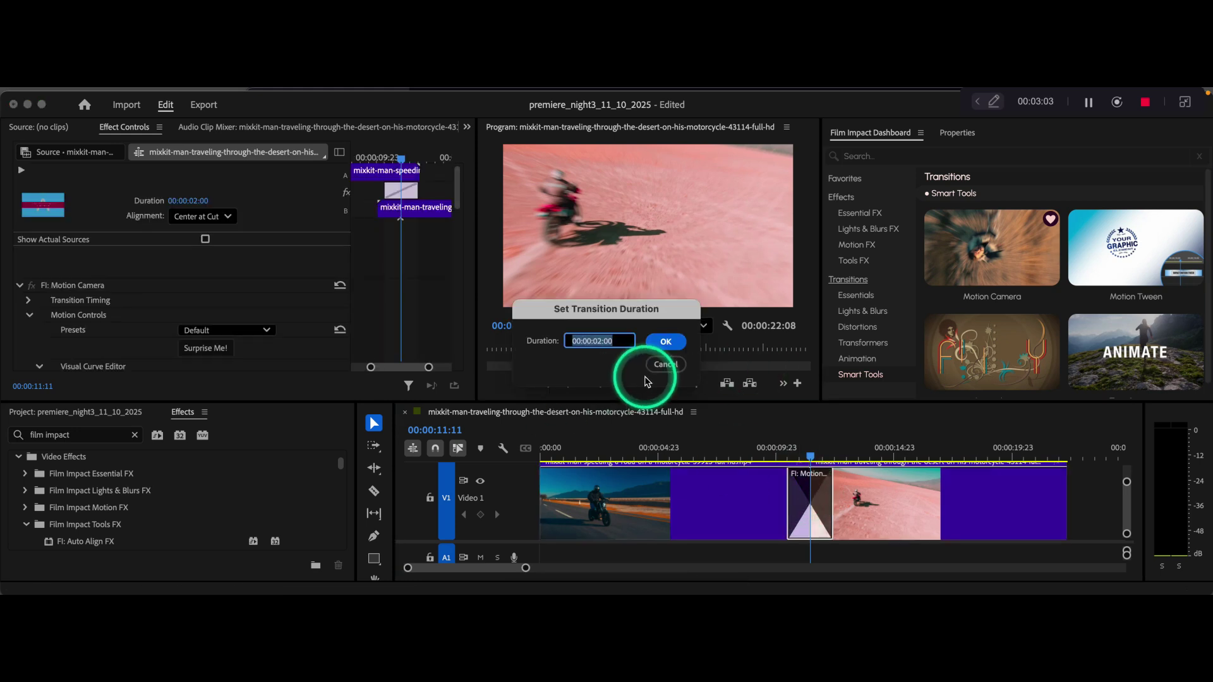
{"action": "type", "text": "3."}
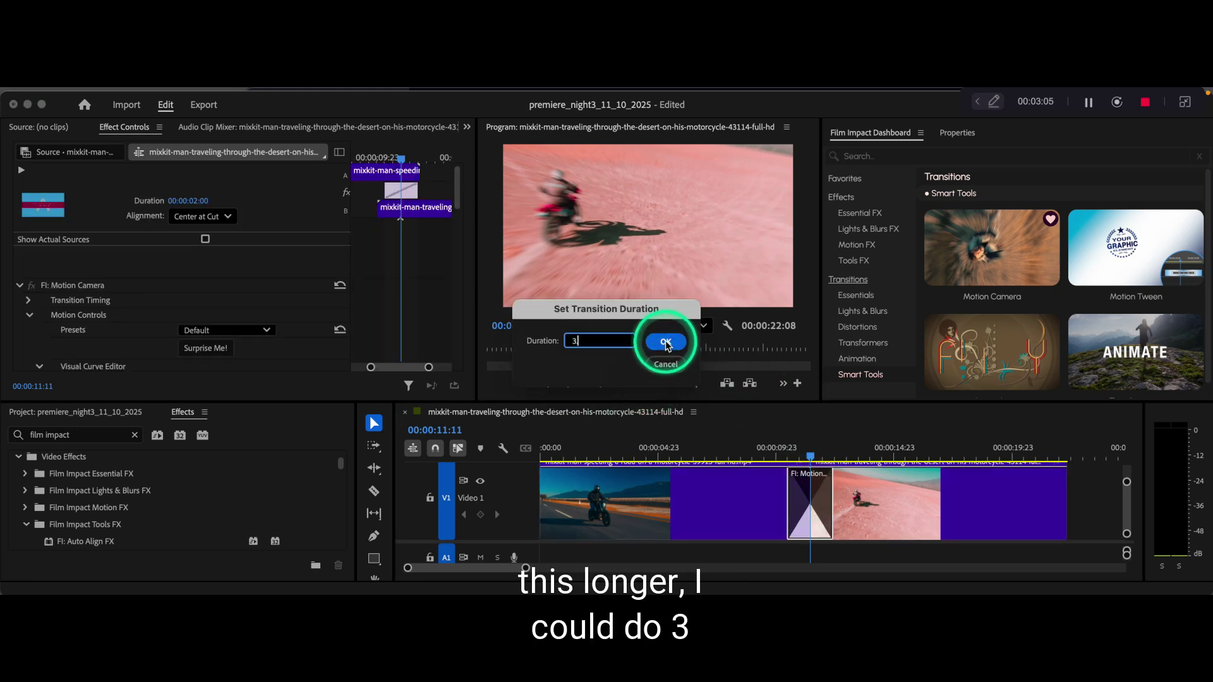
{"action": "left_click", "coordinate": [666, 344]}
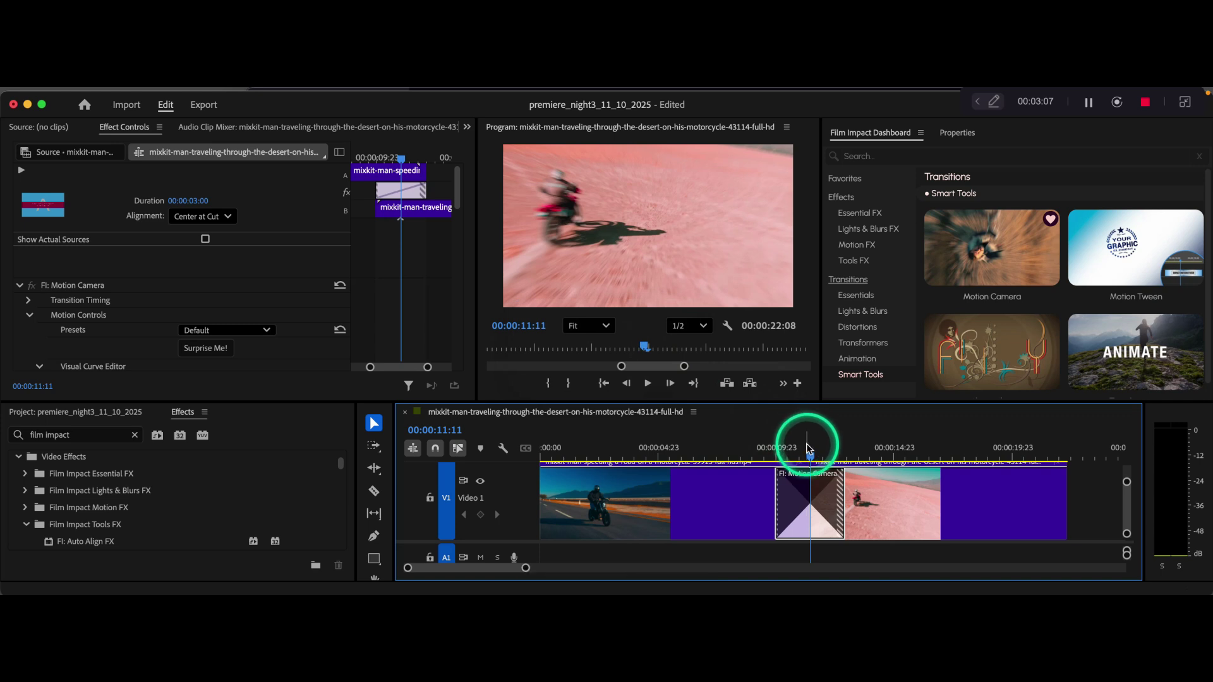
{"action": "mouse_move", "coordinate": [847, 475]}
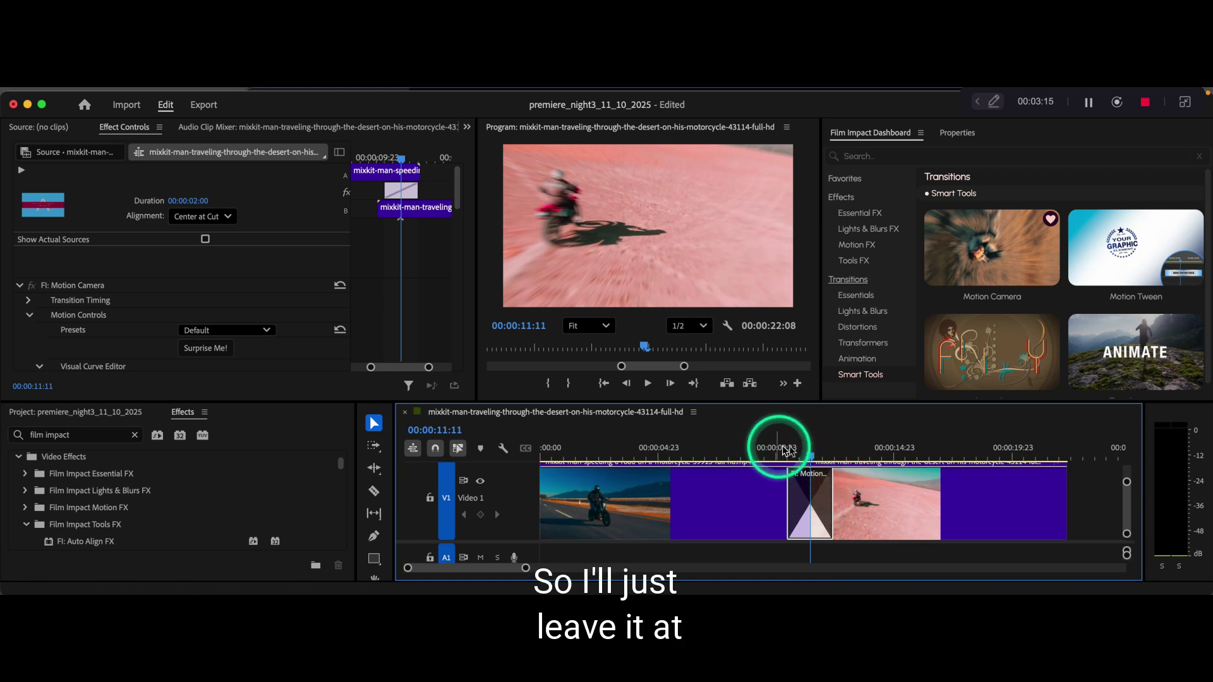
Step: Play the Motion Camera transition twice, starting shortly before the cut each time
{"action": "left_click", "coordinate": [760, 452]}
{"action": "key", "text": "space"}
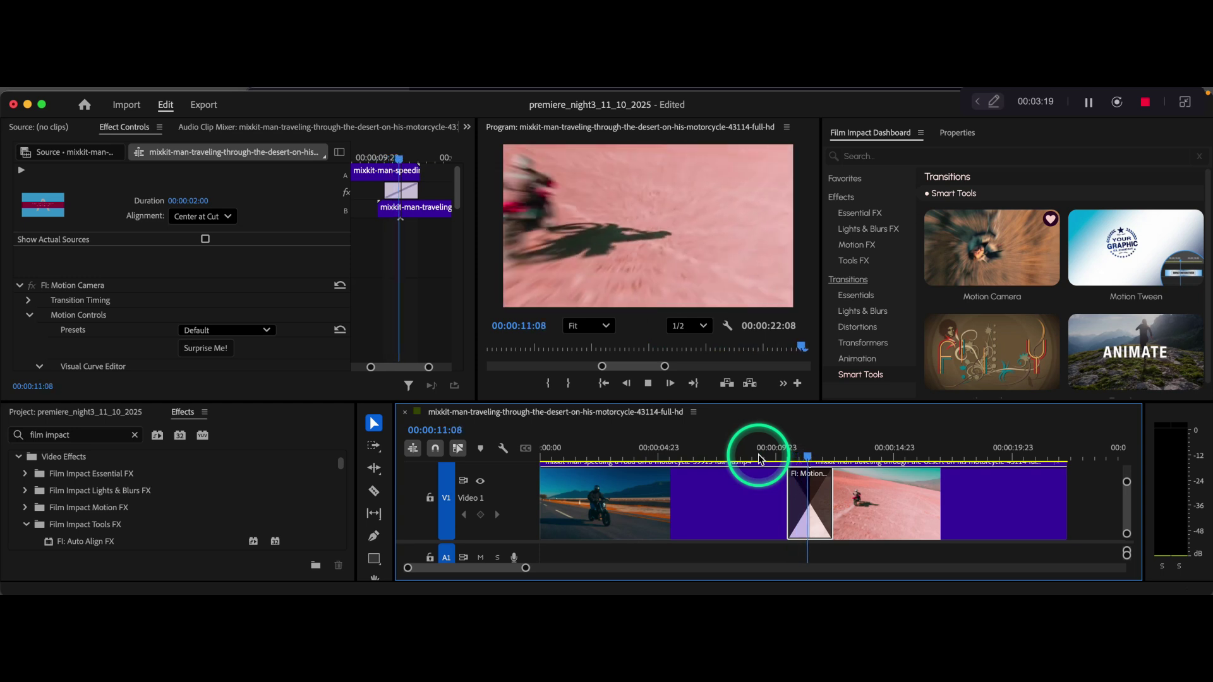
{"action": "key", "text": "space"}
{"action": "left_click", "coordinate": [776, 450]}
{"action": "key", "text": "space"}
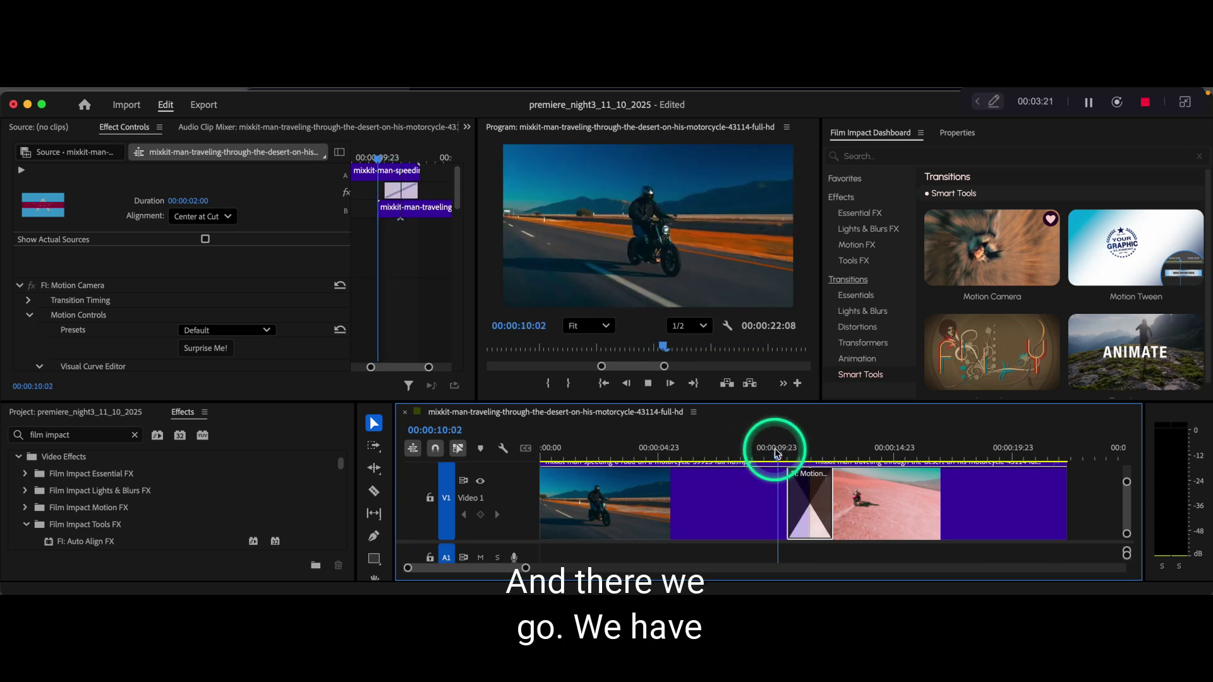
{"action": "key", "text": "space"}
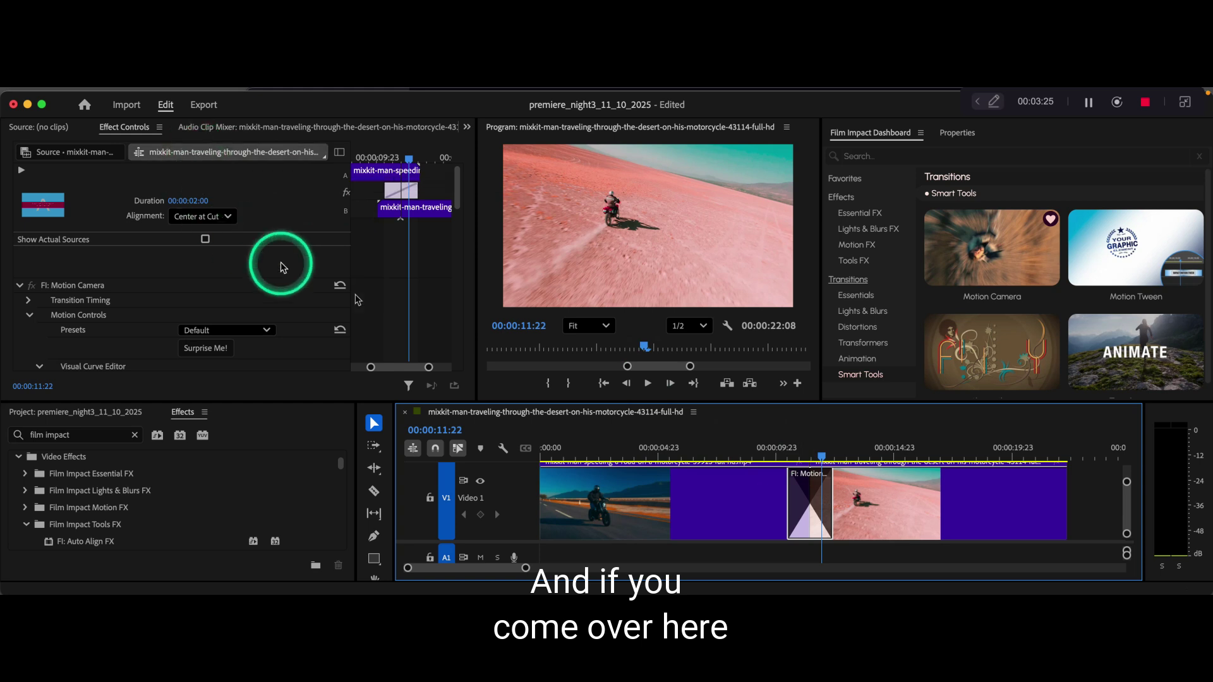
Step: Look at the Transition Timing settings of the Motion Camera transition and collapse them again
{"action": "scroll", "coordinate": [449, 222], "scroll_direction": "down", "scroll_amount": 4}
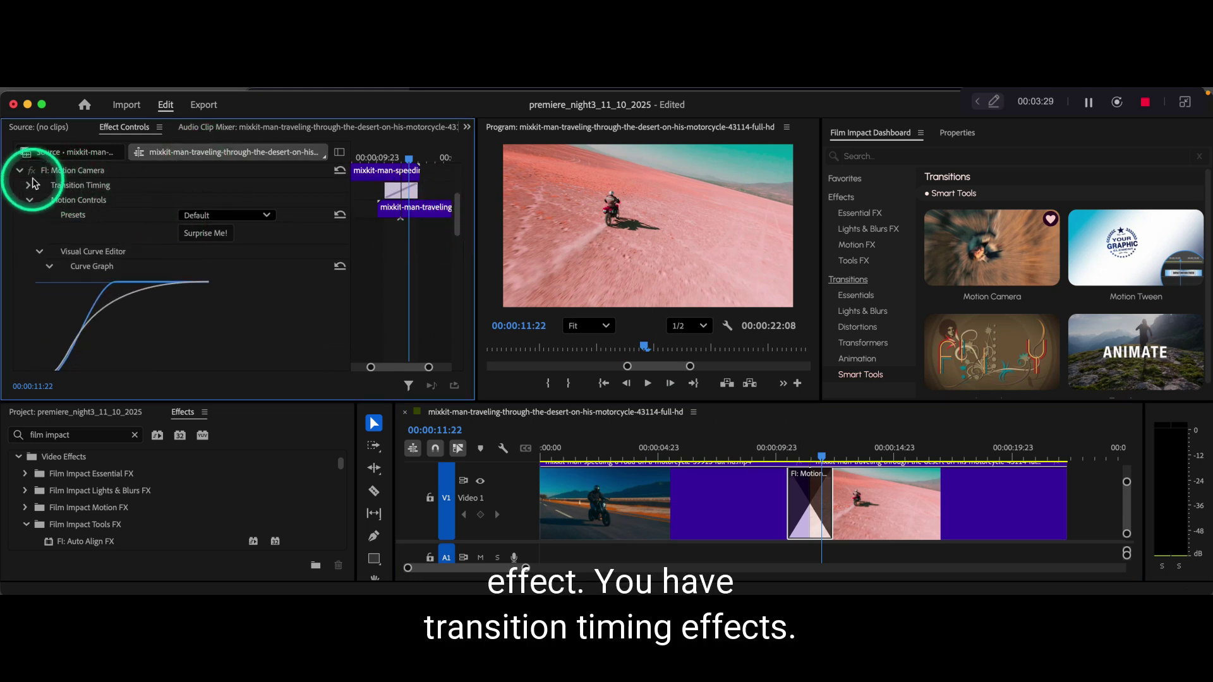
{"action": "left_click", "coordinate": [28, 186]}
{"action": "left_click", "coordinate": [27, 186]}
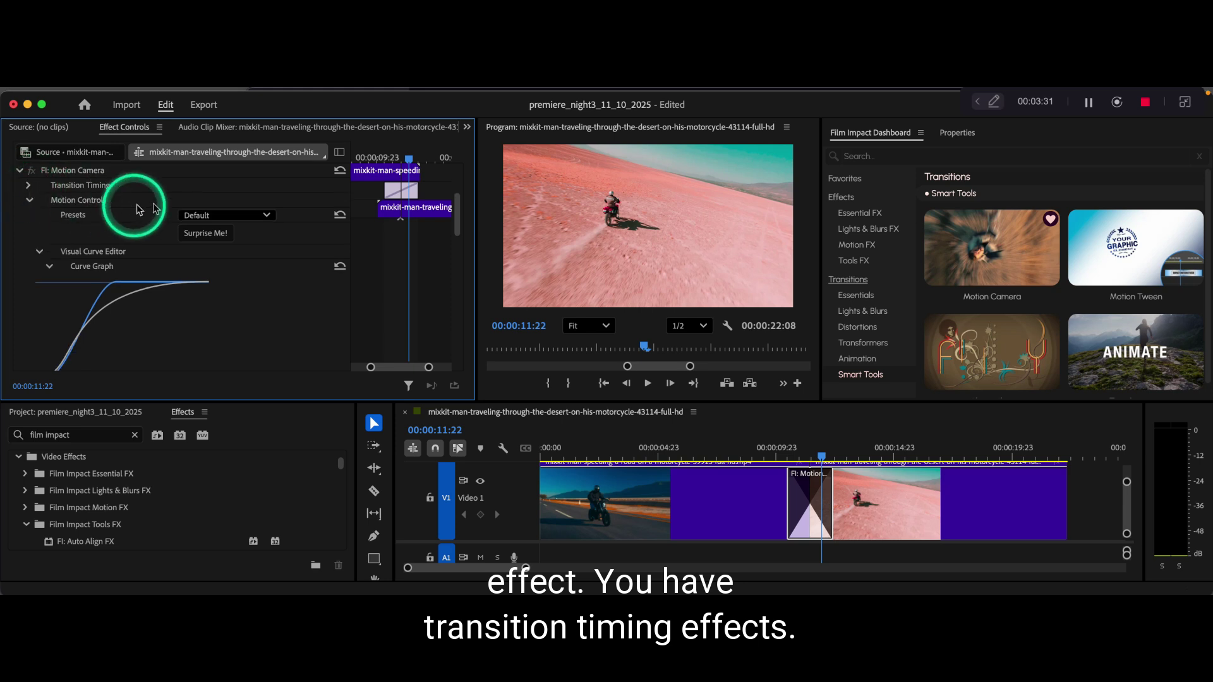
Step: Try the Reset to Fade preset on the Motion Camera transition and play it across the cut
{"action": "left_click", "coordinate": [205, 218]}
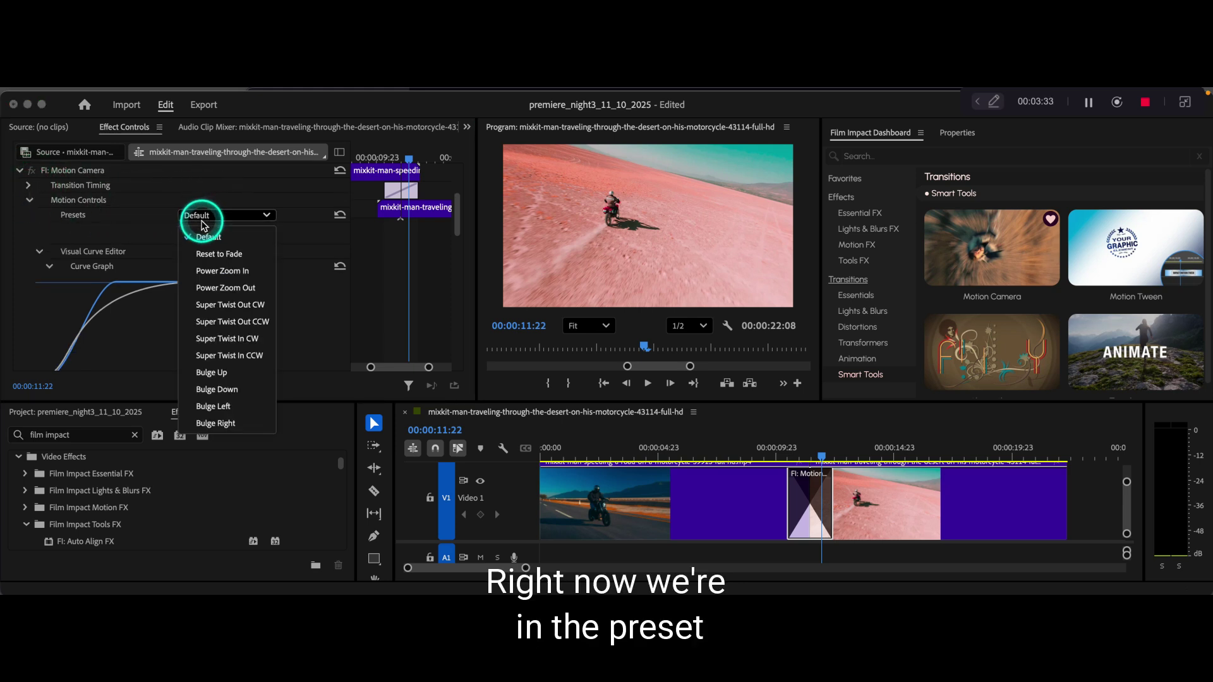
{"action": "left_click", "coordinate": [206, 253]}
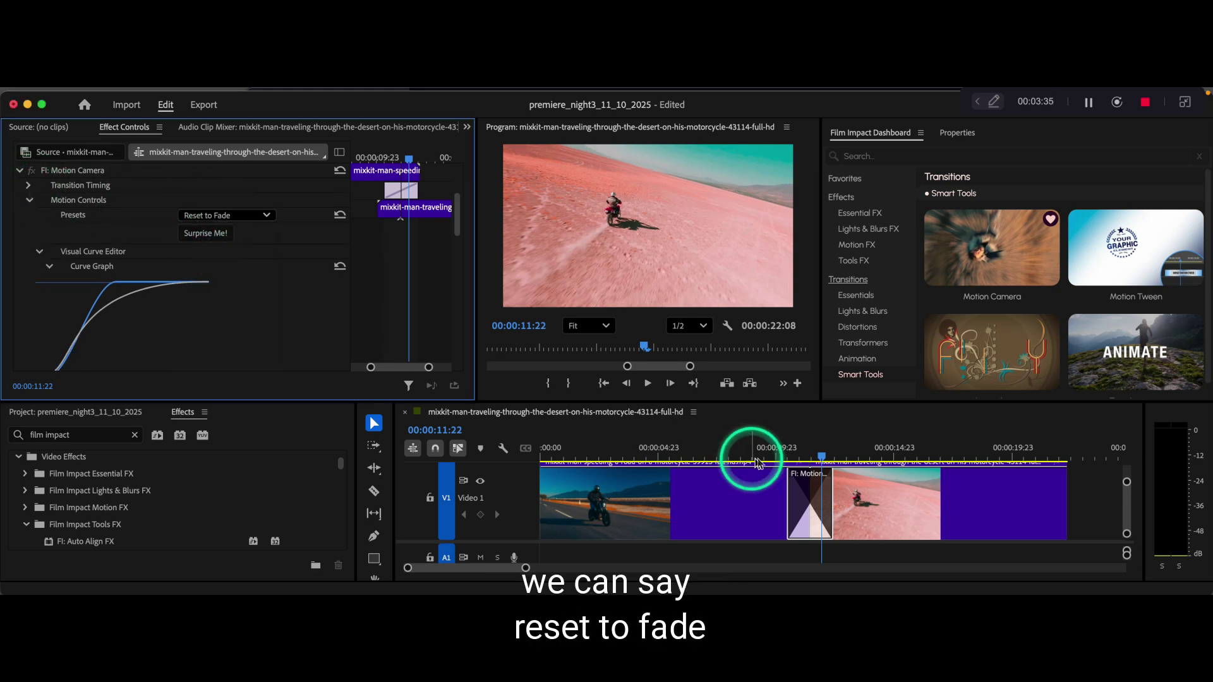
{"action": "left_click", "coordinate": [781, 447]}
{"action": "key", "text": "space"}
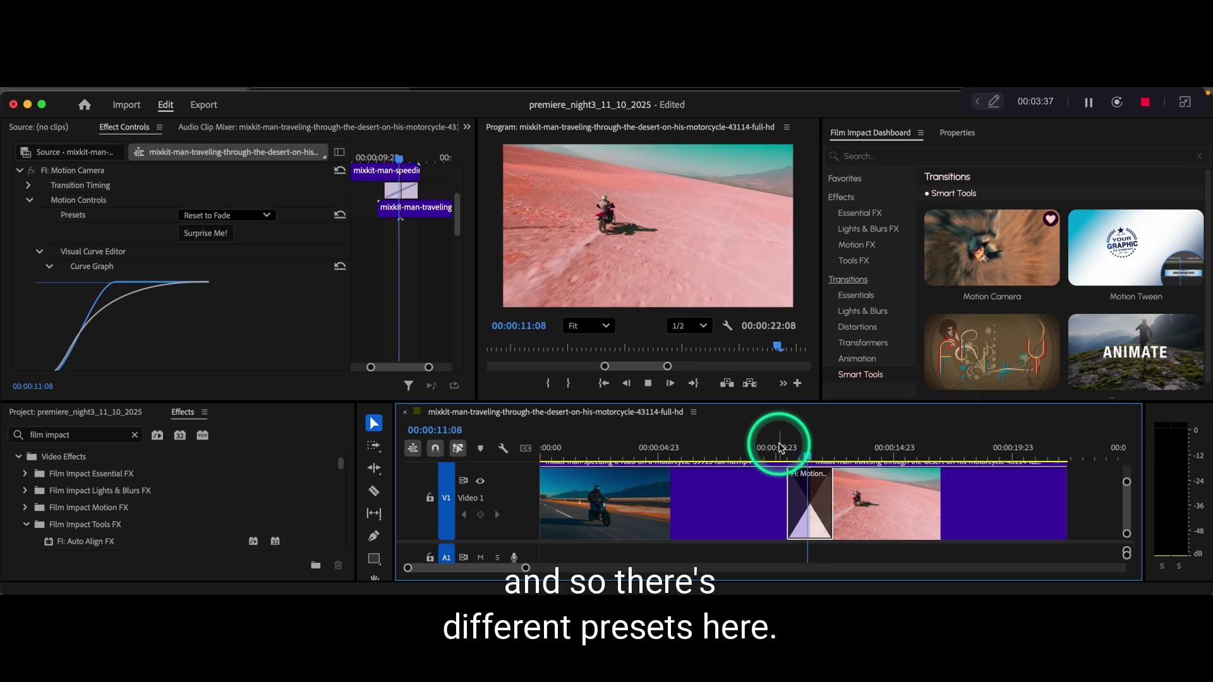
{"action": "key", "text": "space"}
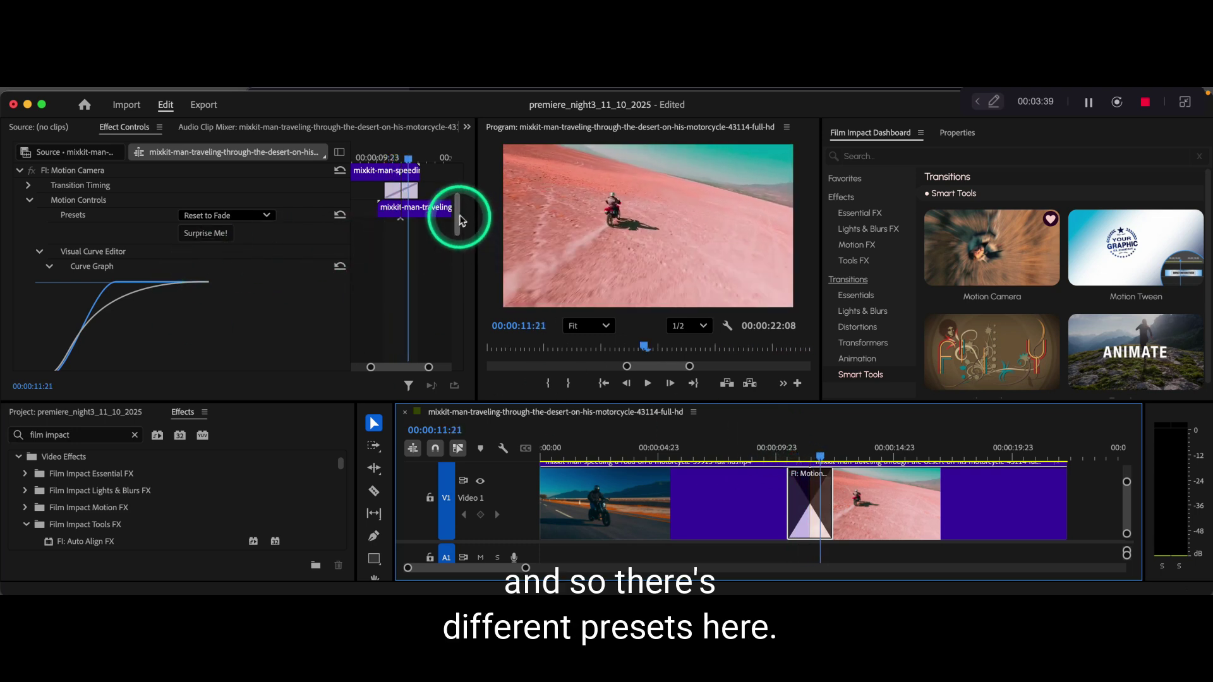
Step: Randomize the Motion Camera transition with Surprise Me and play it across the cut
{"action": "scroll", "coordinate": [456, 228], "scroll_direction": "down", "scroll_amount": 1}
{"action": "scroll", "coordinate": [456, 229], "scroll_direction": "down", "scroll_amount": 5}
{"action": "scroll", "coordinate": [455, 236], "scroll_direction": "up", "scroll_amount": 4}
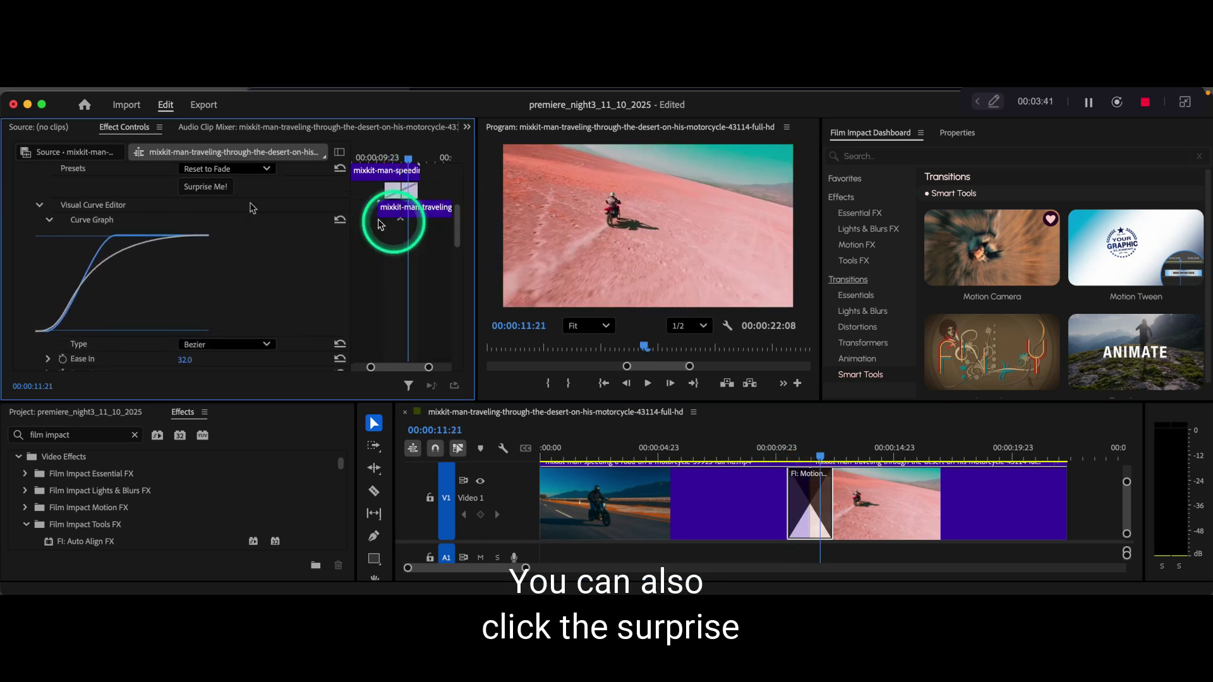
{"action": "left_click", "coordinate": [216, 188]}
{"action": "left_click", "coordinate": [777, 444]}
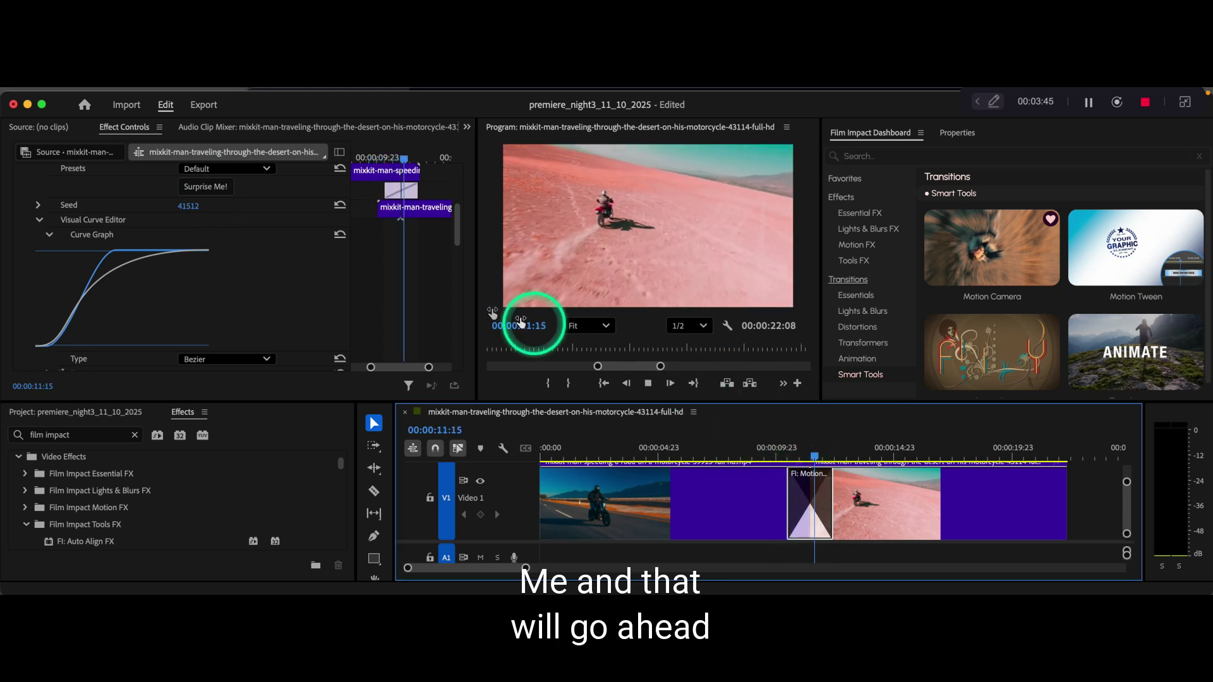
{"action": "key", "text": "space"}
Step: Review the Motion Camera curve types, the continuous and temporal motion controls, and the motion blur settings
{"action": "scroll", "coordinate": [457, 234], "scroll_direction": "down", "scroll_amount": 5}
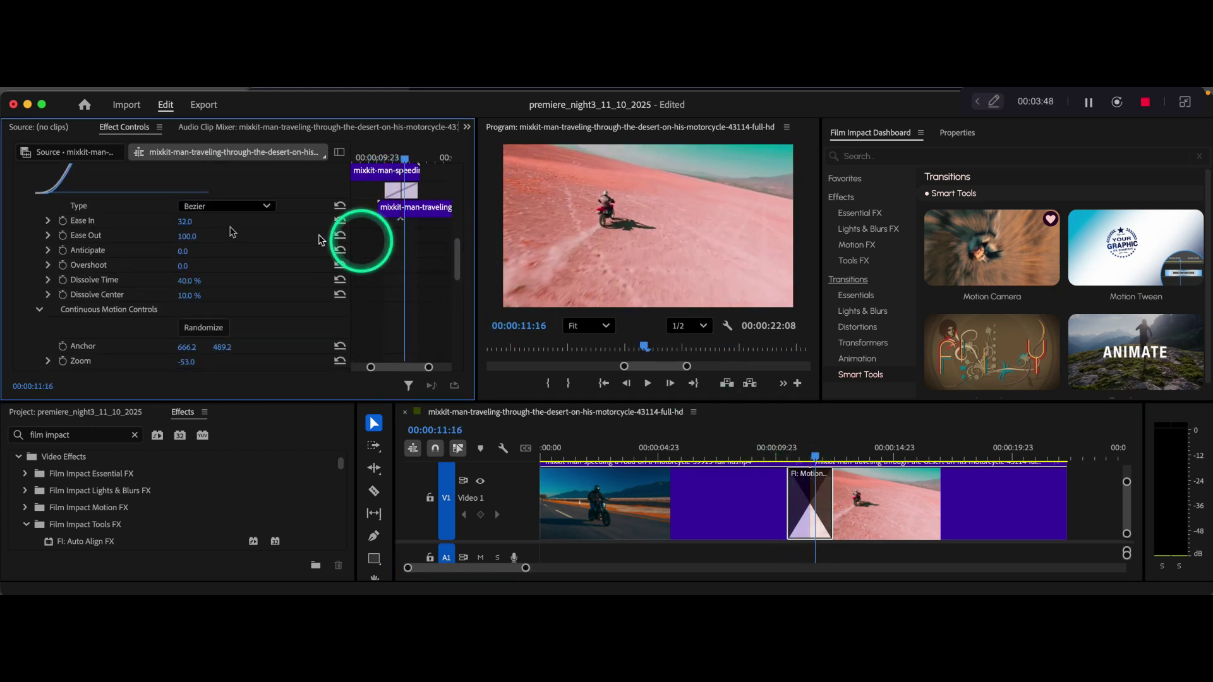
{"action": "left_click", "coordinate": [209, 209]}
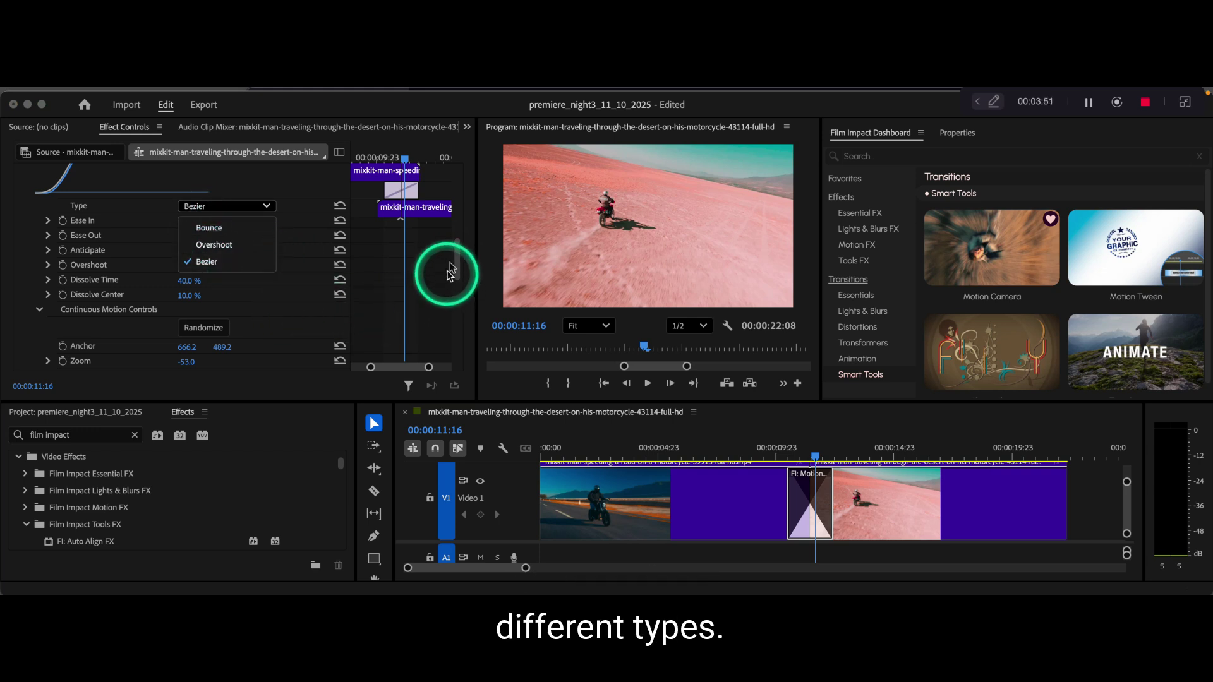
{"action": "scroll", "coordinate": [452, 290], "scroll_direction": "down", "scroll_amount": 3}
{"action": "scroll", "coordinate": [453, 291], "scroll_direction": "down", "scroll_amount": 1}
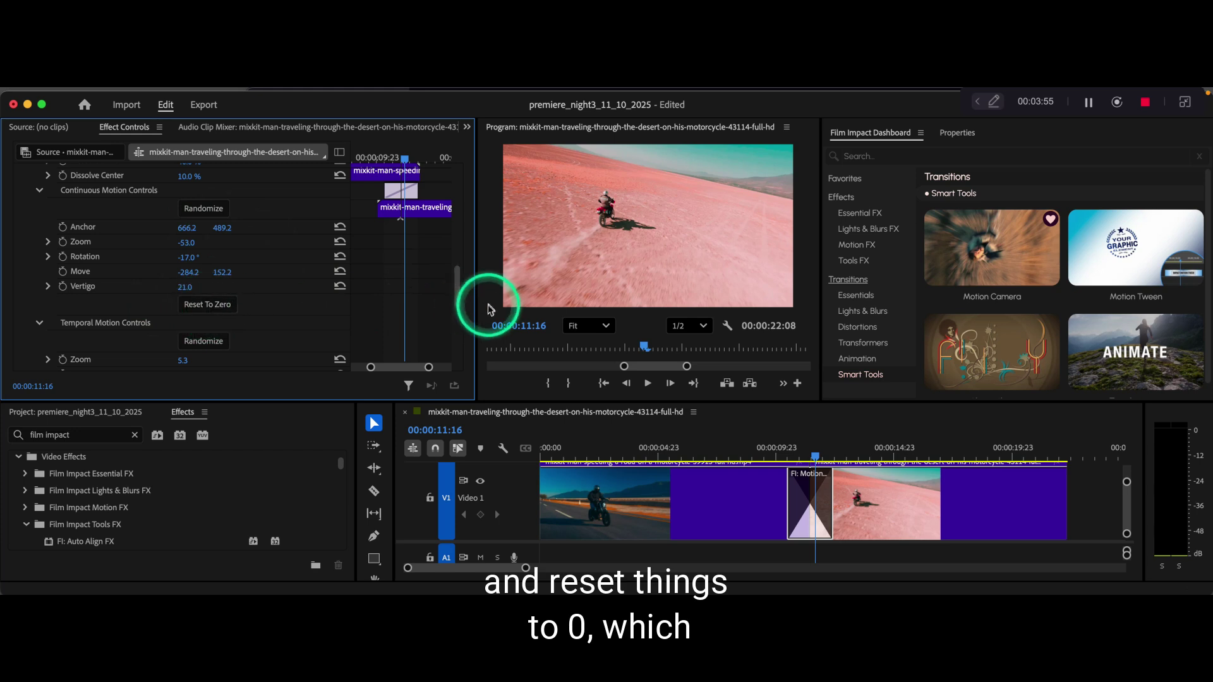
{"action": "left_click_drag", "start_coordinate": [457, 290], "coordinate": [453, 309]}
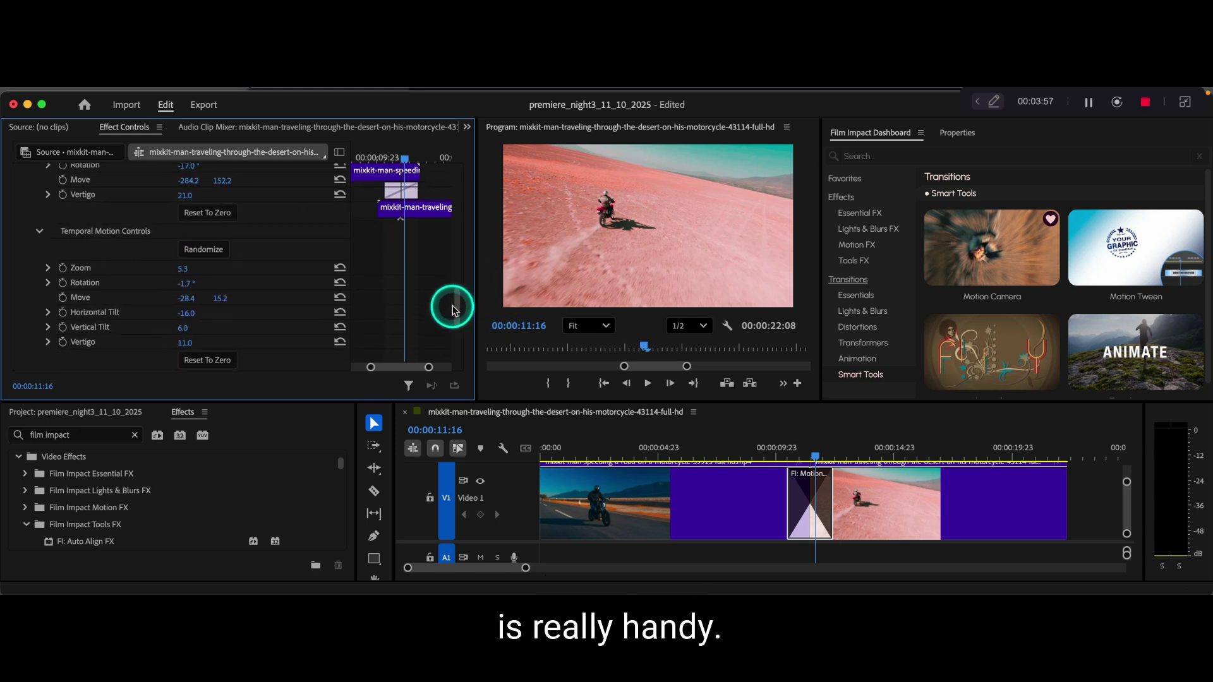
{"action": "scroll", "coordinate": [449, 322], "scroll_direction": "down", "scroll_amount": 5}
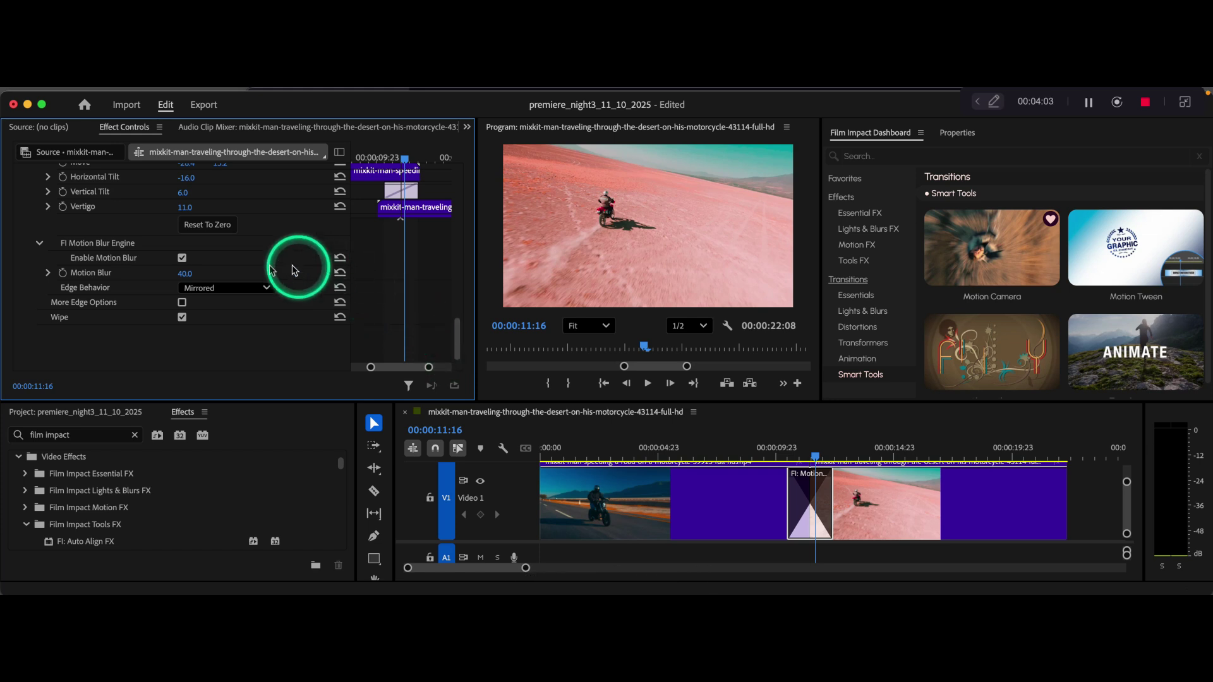
Step: Switch the Motion Camera transition's motion blur off and back on, and set Motion Blur to 100
{"action": "left_click", "coordinate": [182, 258]}
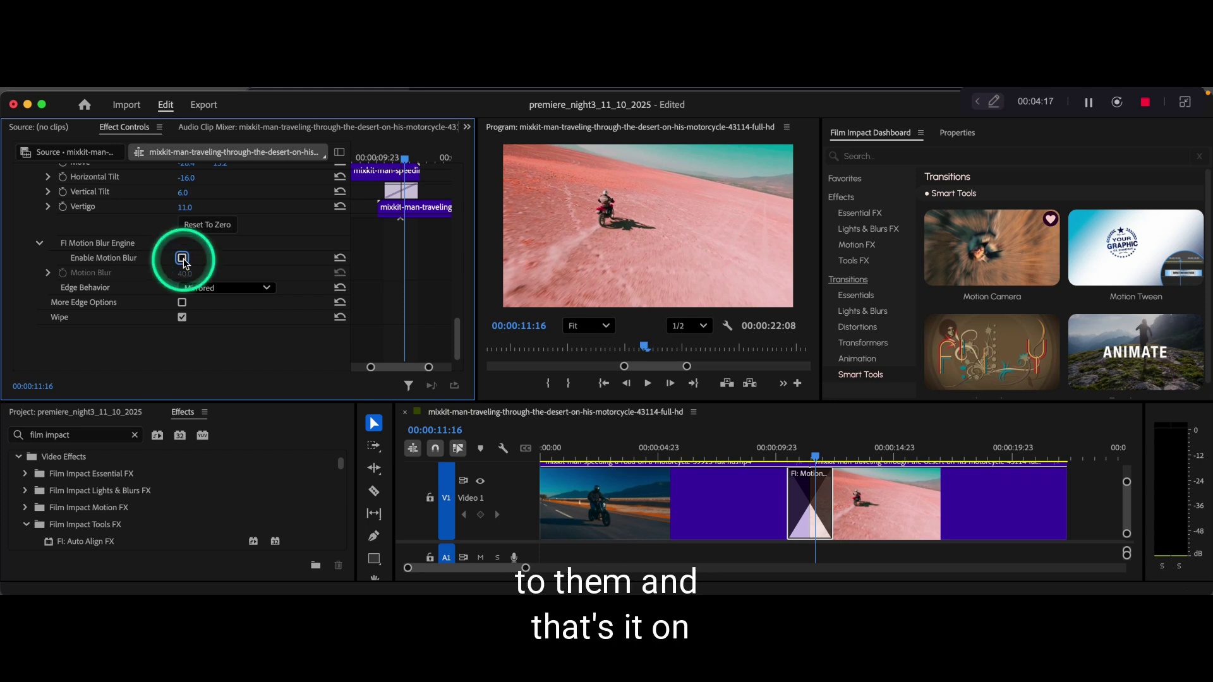
{"action": "left_click", "coordinate": [182, 258]}
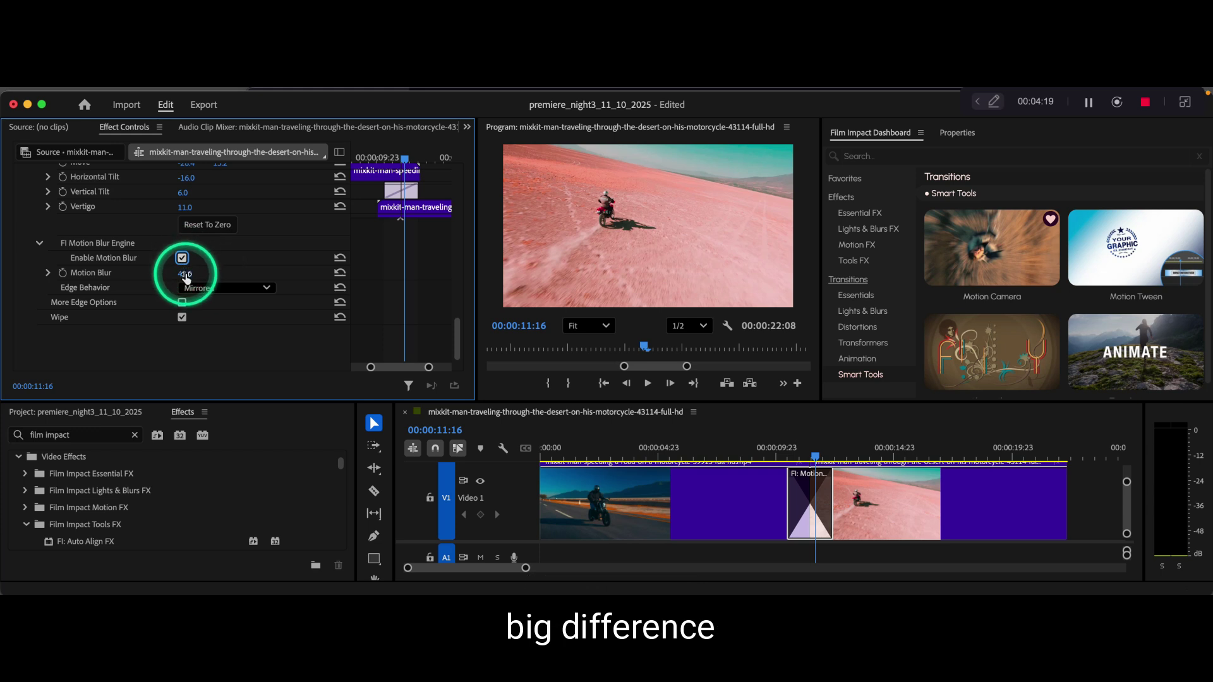
{"action": "left_click_drag", "start_coordinate": [185, 273], "coordinate": [186, 278]}
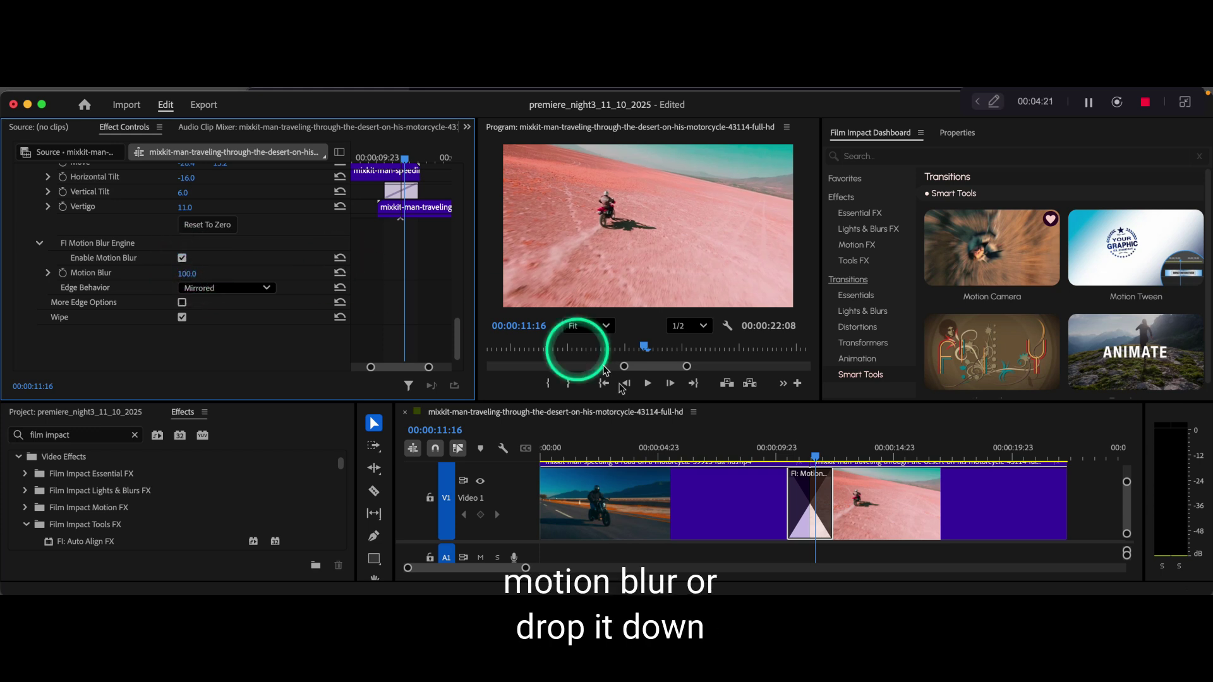
Step: Play the transition from before the cut to check the motion blur, stopping at 00:00:13:01
{"action": "left_click_drag", "start_coordinate": [786, 441], "coordinate": [777, 445]}
{"action": "key", "text": "space"}
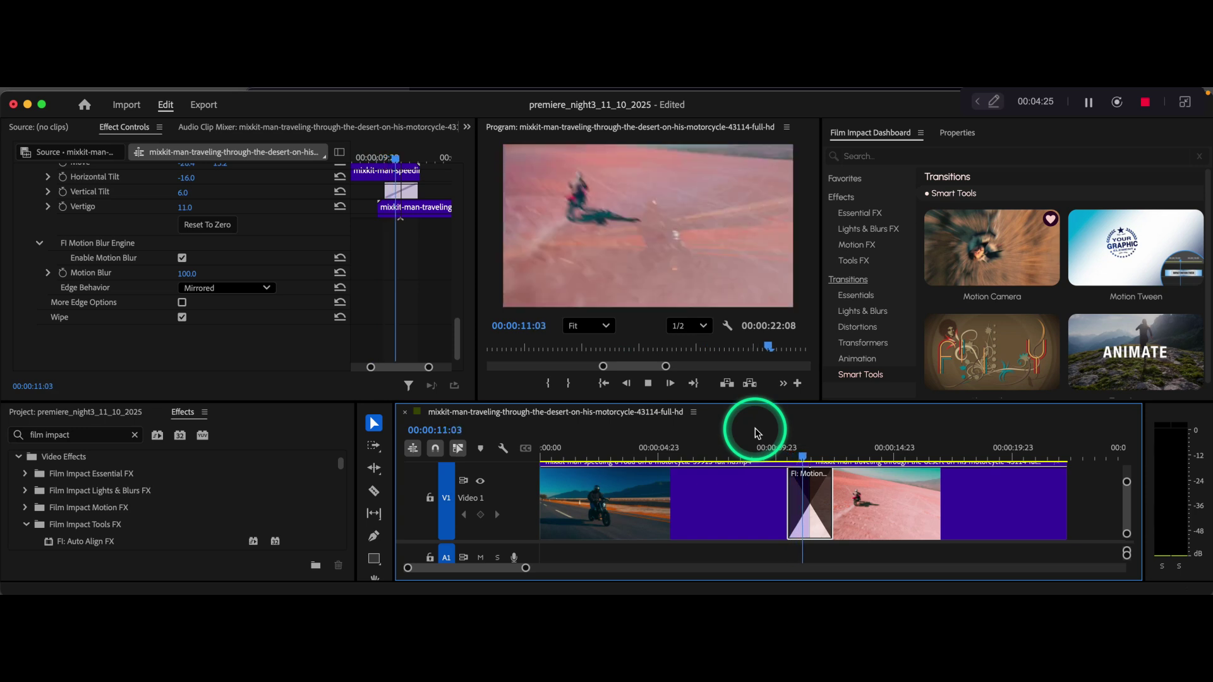
{"action": "key", "text": "space"}
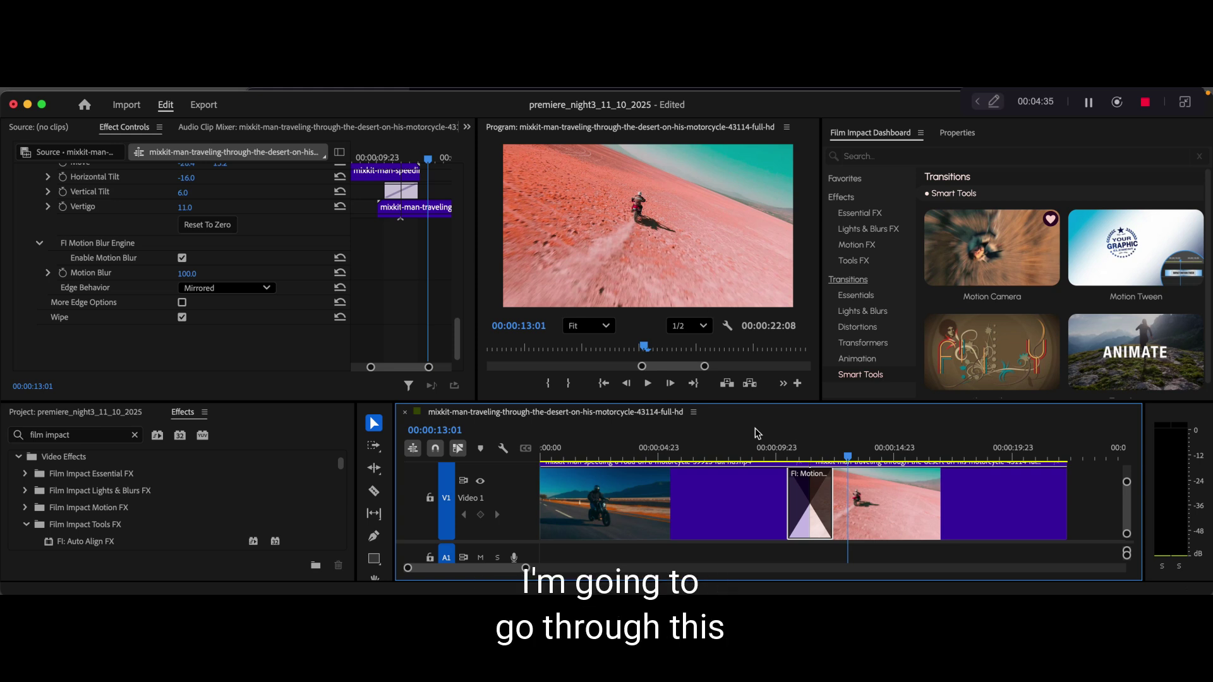
{"action": "left_click", "coordinate": [791, 430]}
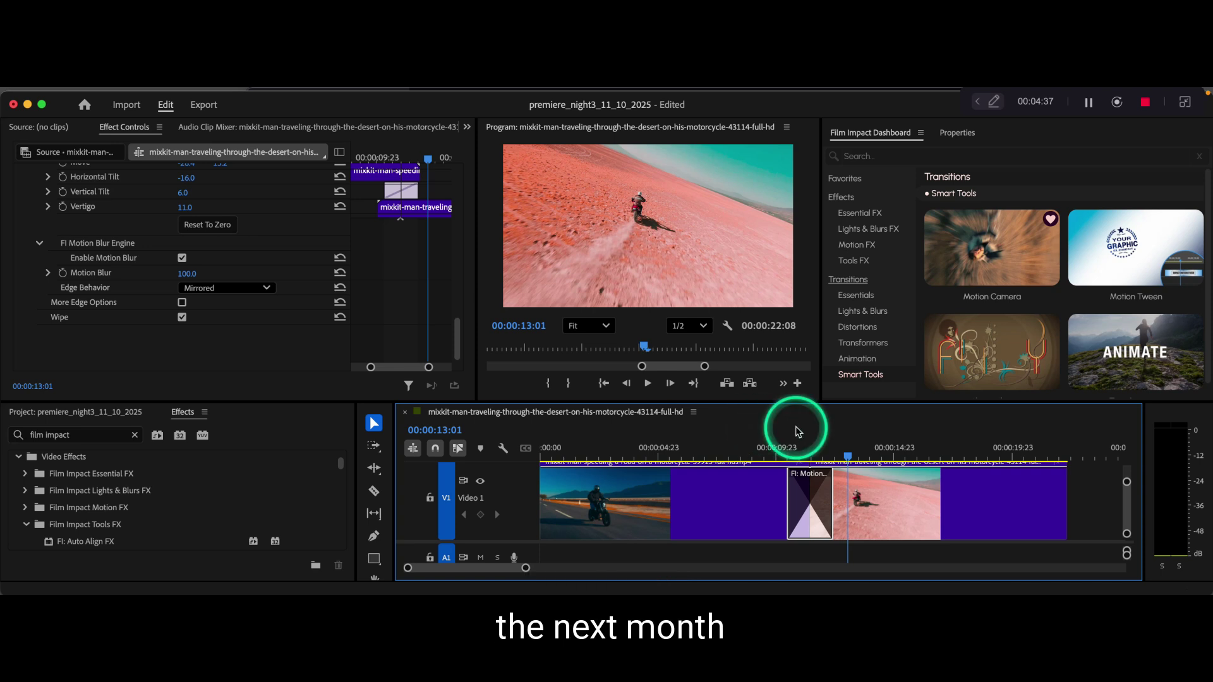